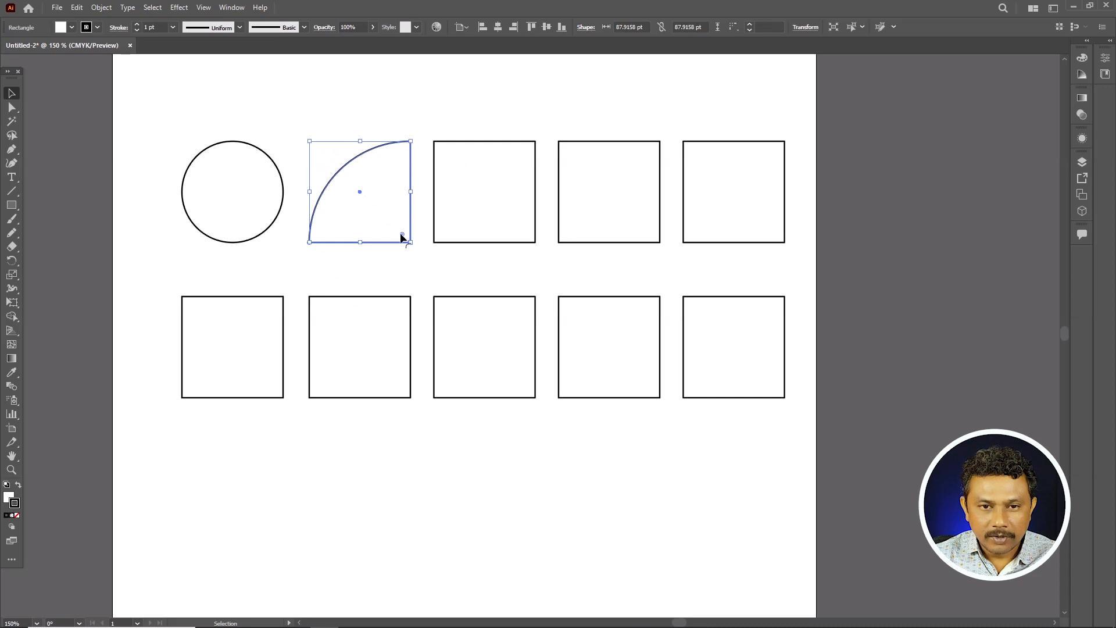
- Fully round the two upper corners of the third square in the upper row to form an arch
key("ctrl+shift+a")
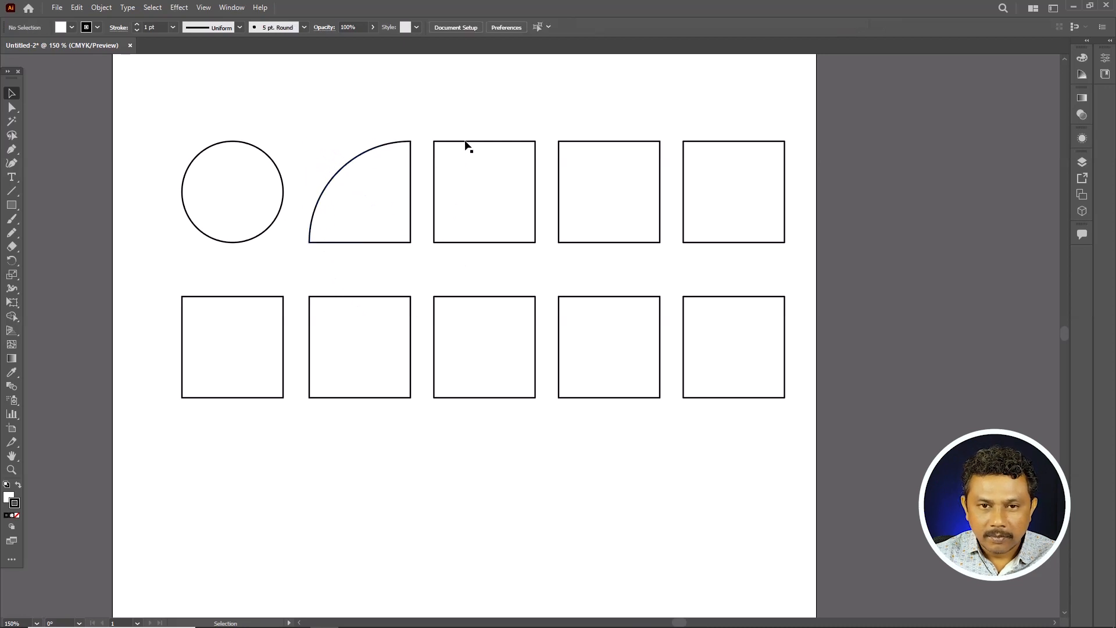
left_click(465, 145)
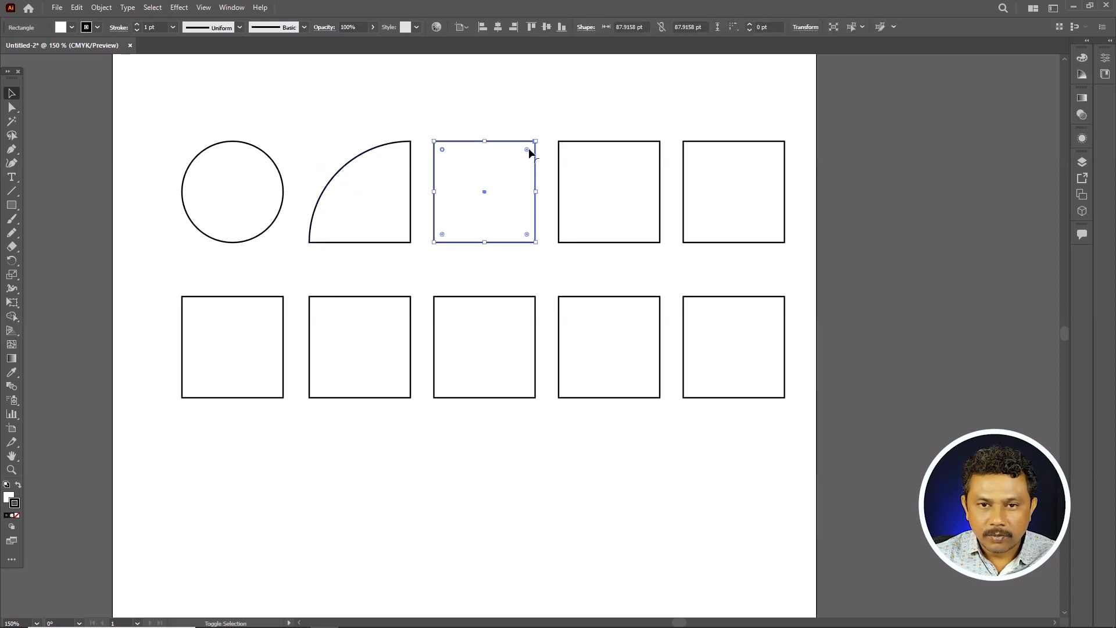
left_click_drag(527, 151, 496, 265)
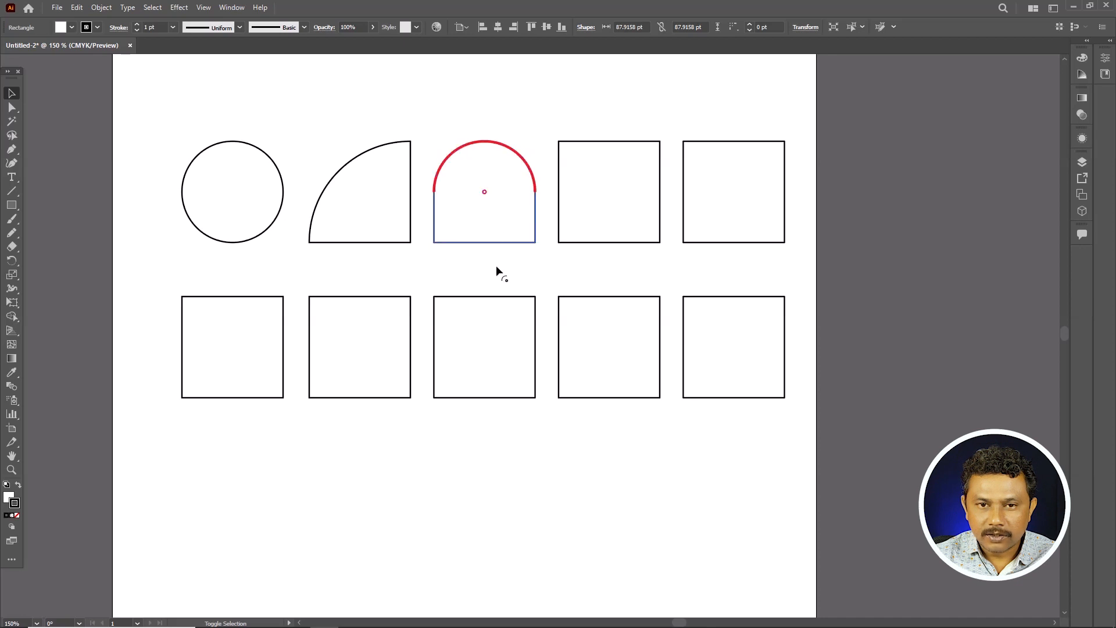
- Fully round the upper-left and lower-right corners of the fourth square in the upper row to form a leaf shape
left_click(565, 153)
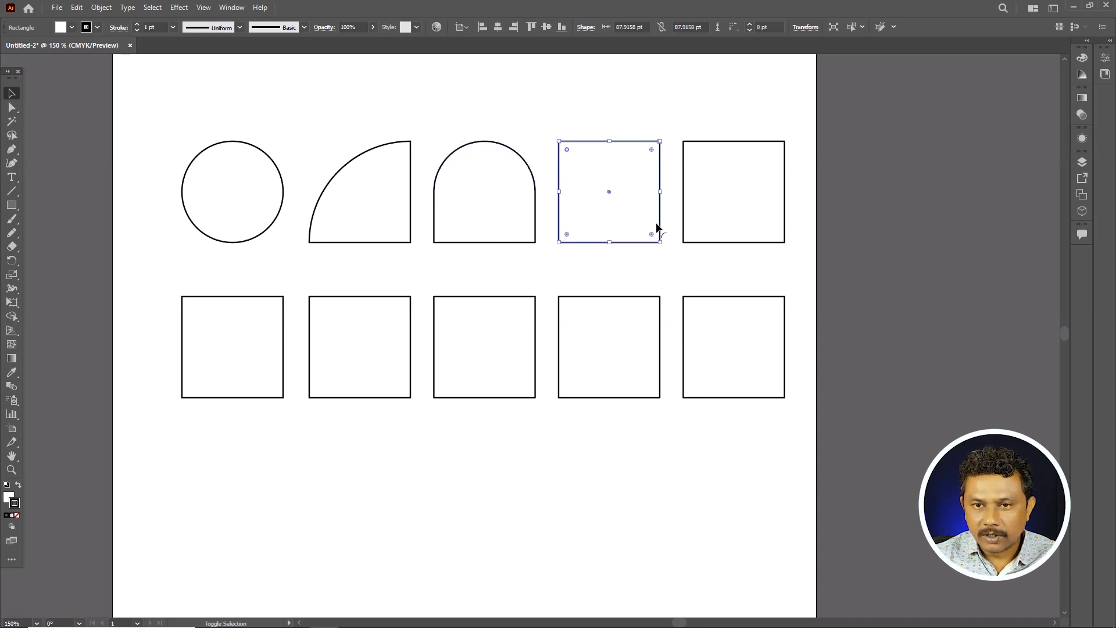
left_click(653, 236, "shift")
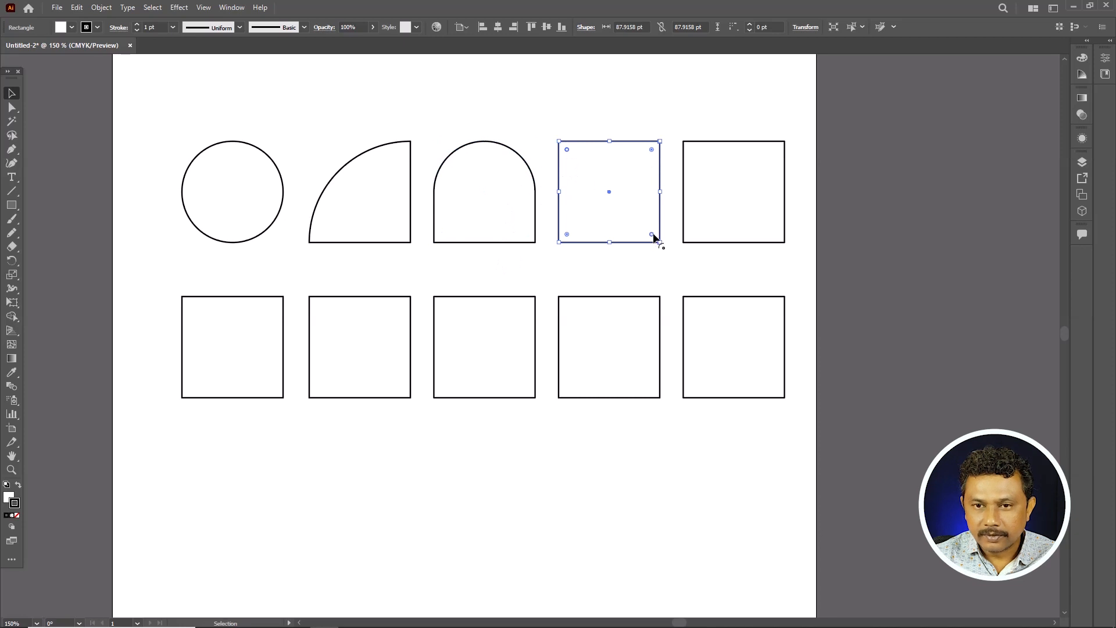
left_click_drag(653, 236, 581, 154)
- Round the fifth upper square about 6.7 pt and its lower corners fully, and partly round the upper-right and lower-left corners of the first lower square
left_click(703, 238)
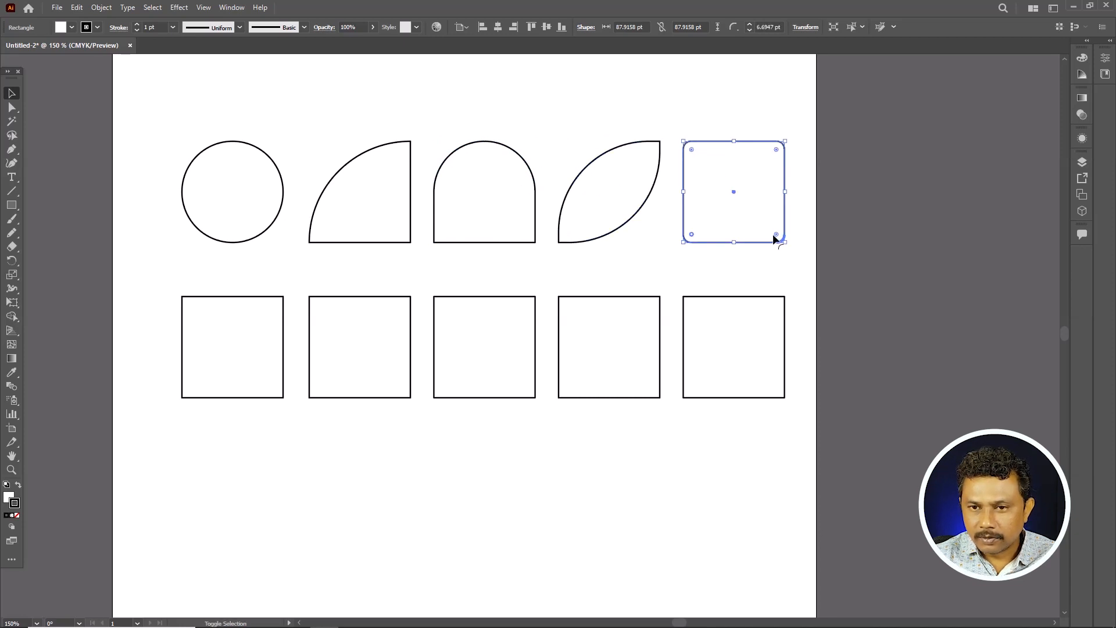
left_click_drag(774, 235, 774, 170)
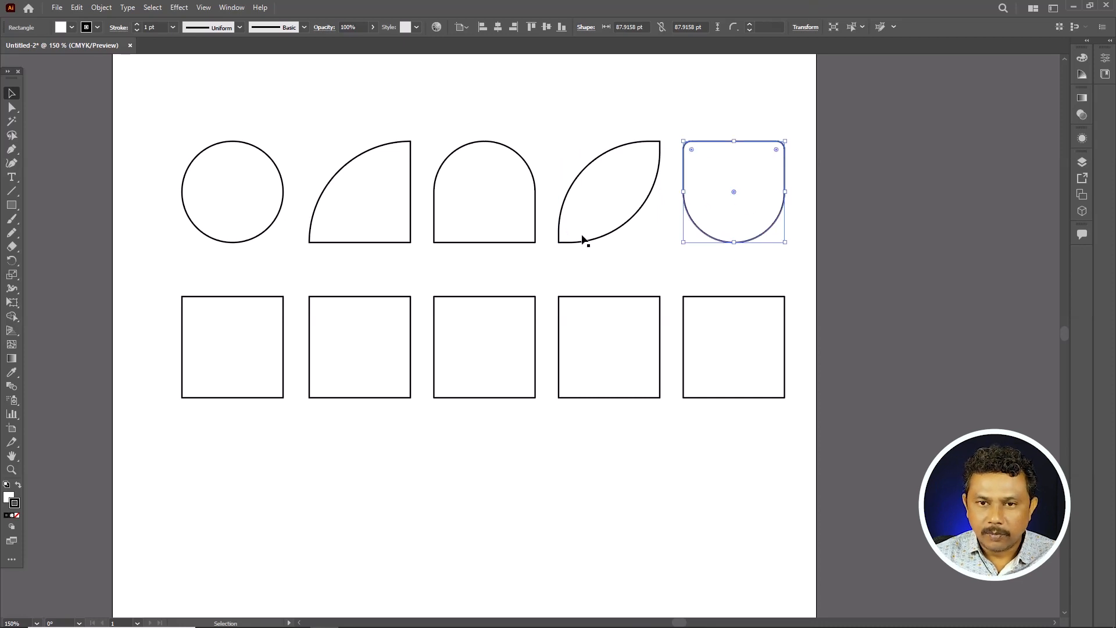
left_click(283, 310)
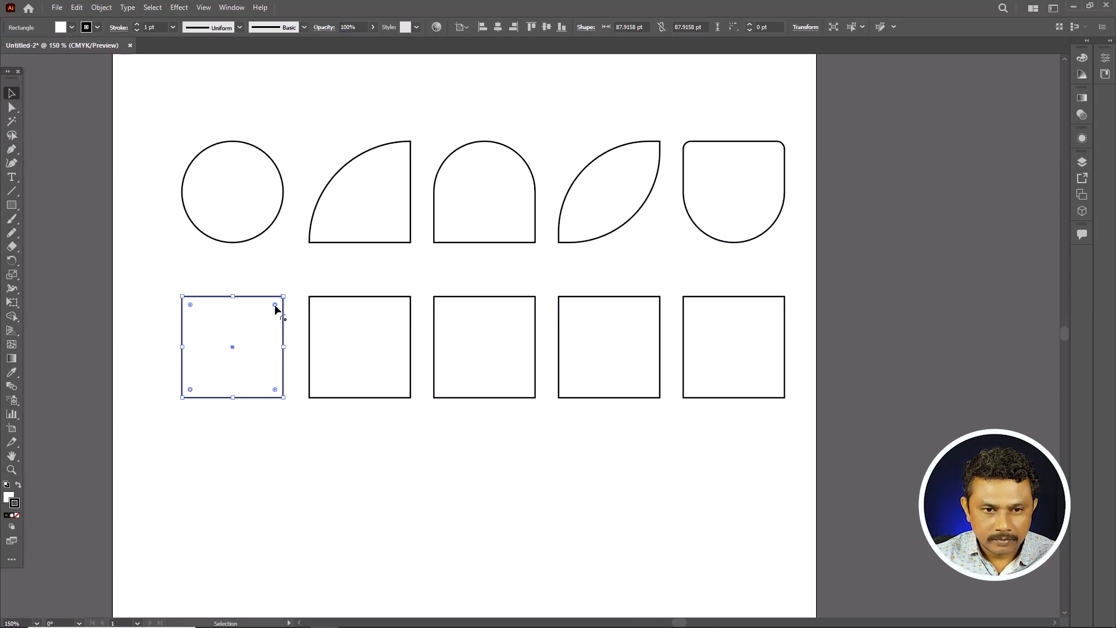
left_click_drag(275, 306, 281, 348)
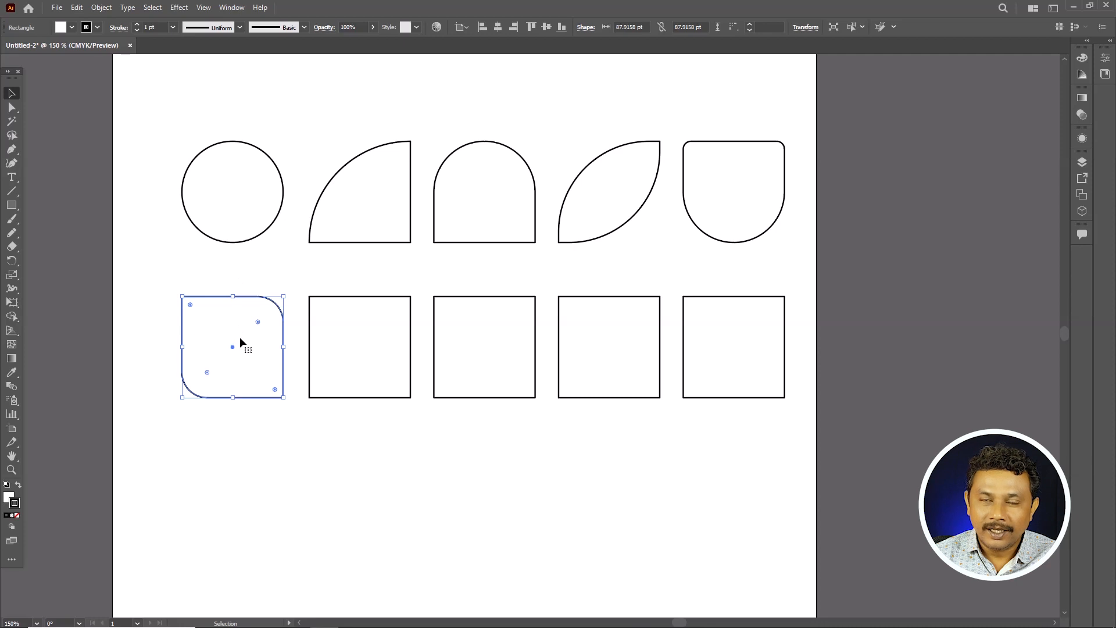
- Turn the second square in the lower row into a diamond by chamfering all four corners at the maximum radius
scroll(249, 400, "up", 1, "alt")
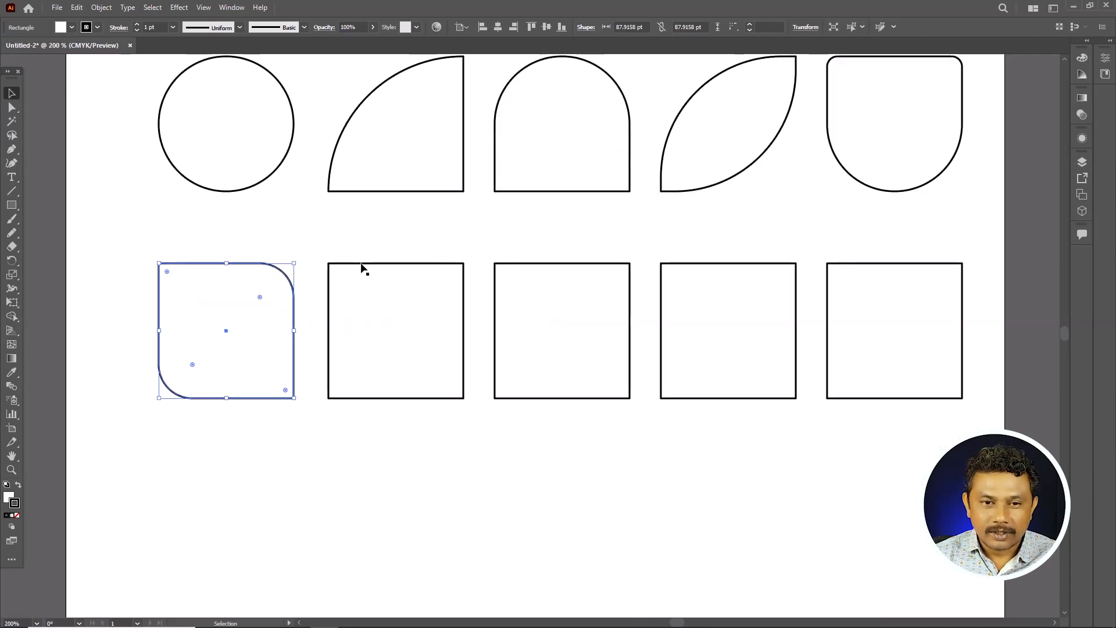
left_click(362, 265)
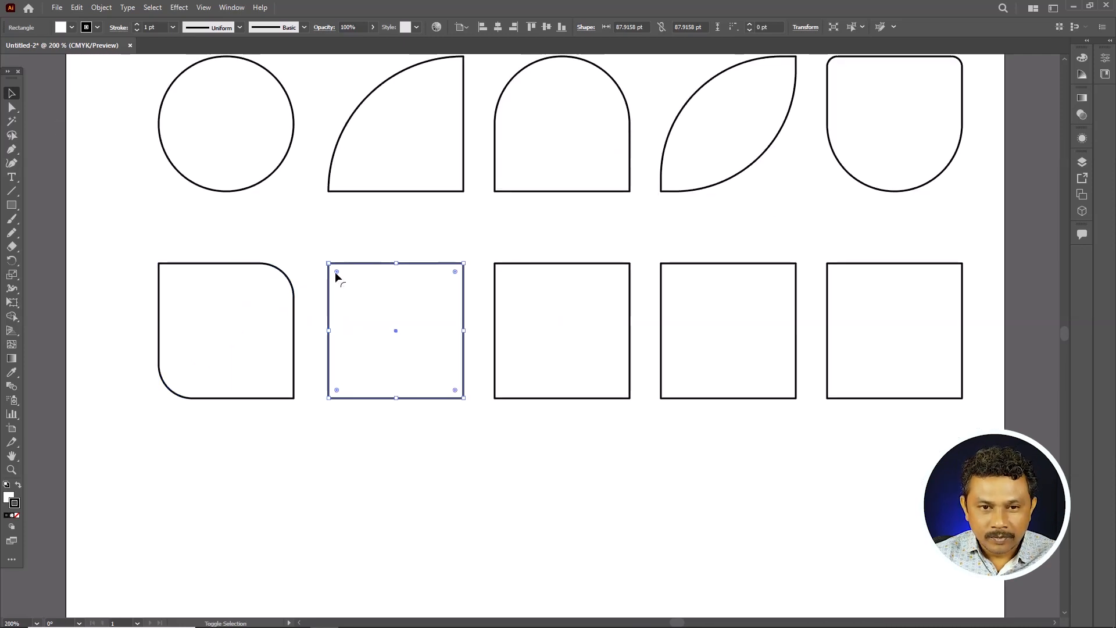
left_click_drag(336, 273, 337, 326)
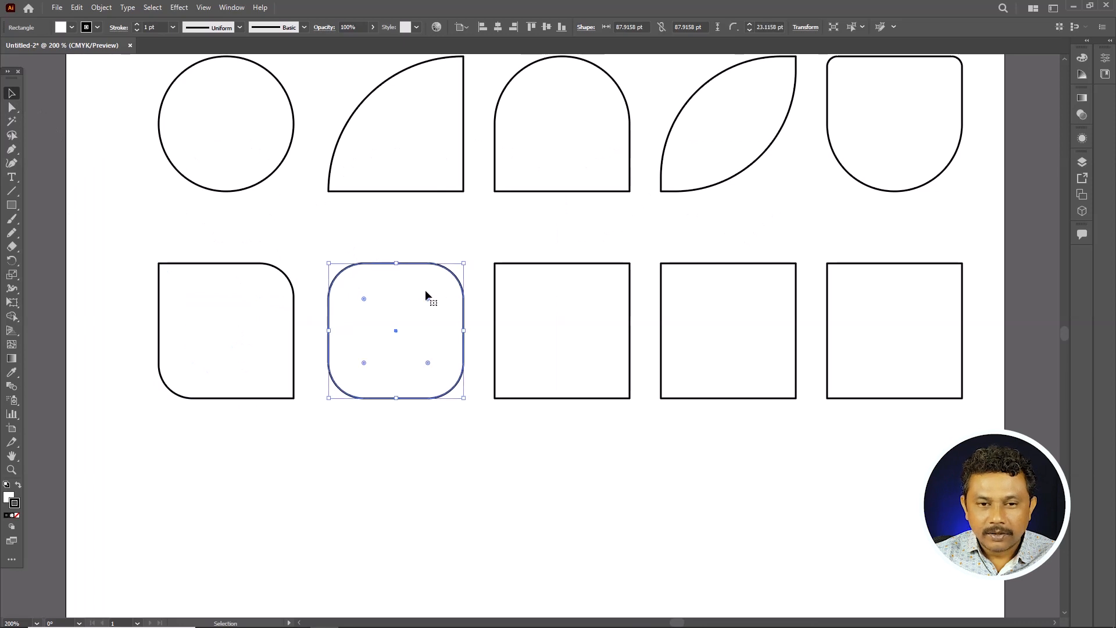
key("a")
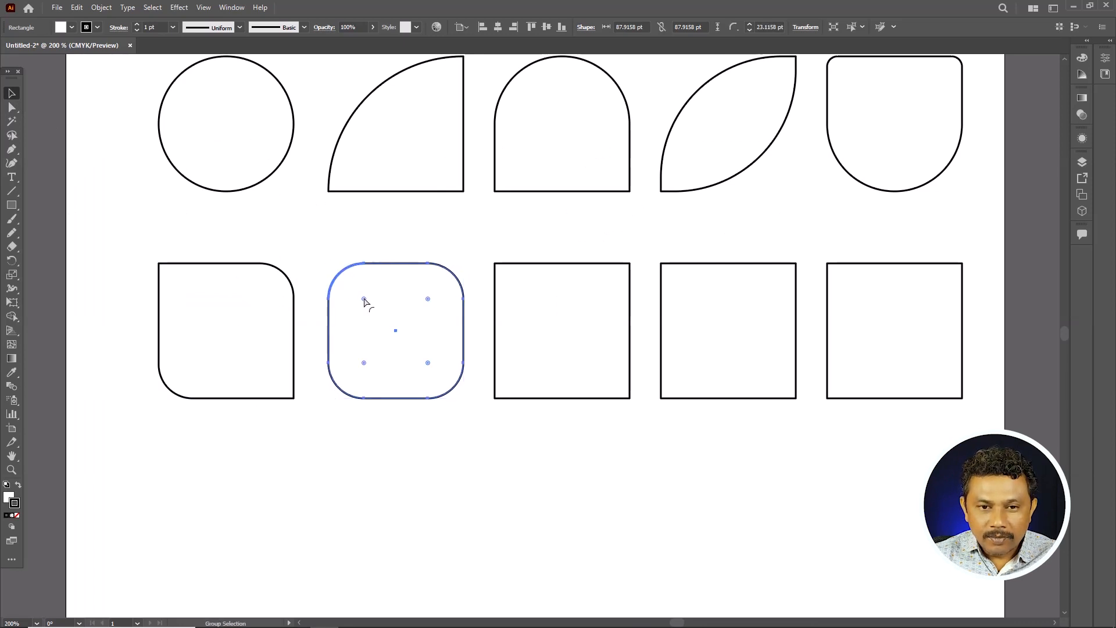
left_click(365, 301, "alt")
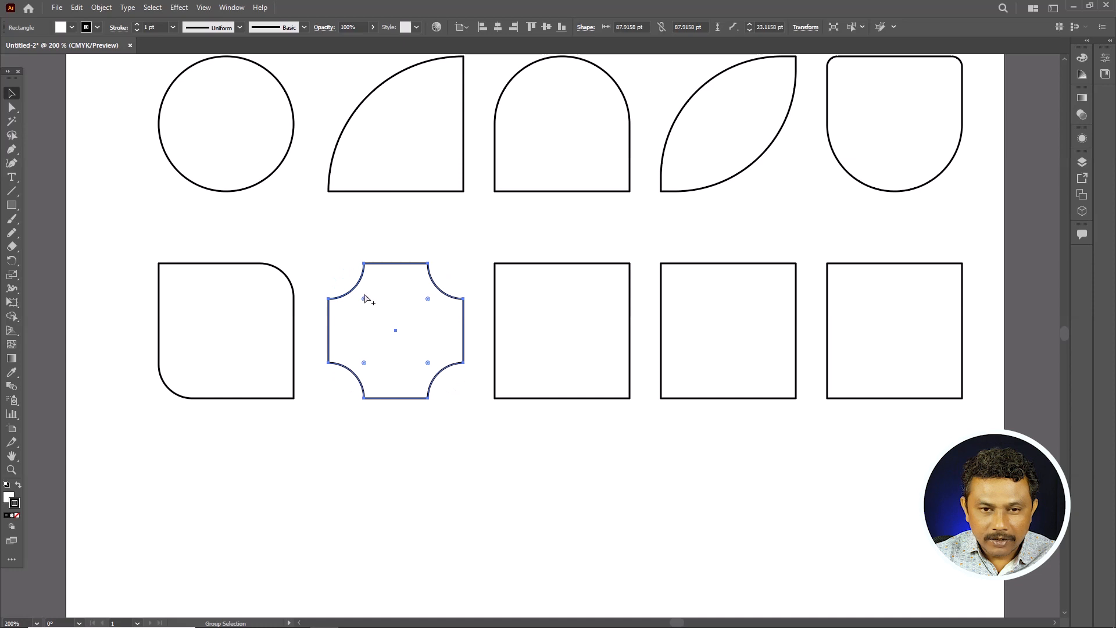
left_click(364, 300, "alt")
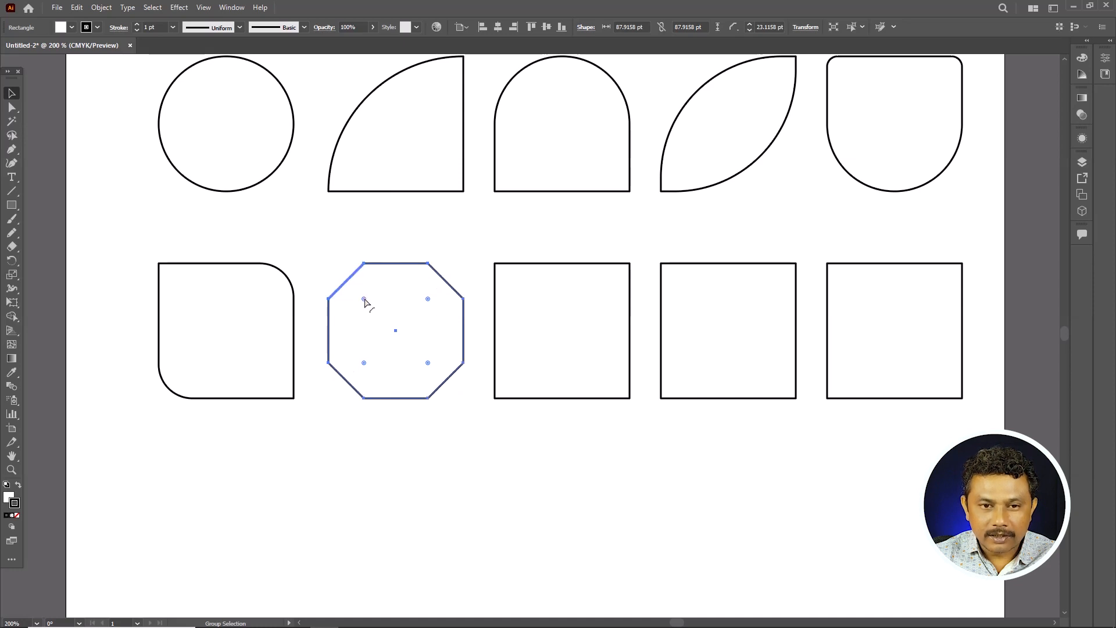
left_click_drag(365, 301, 407, 367)
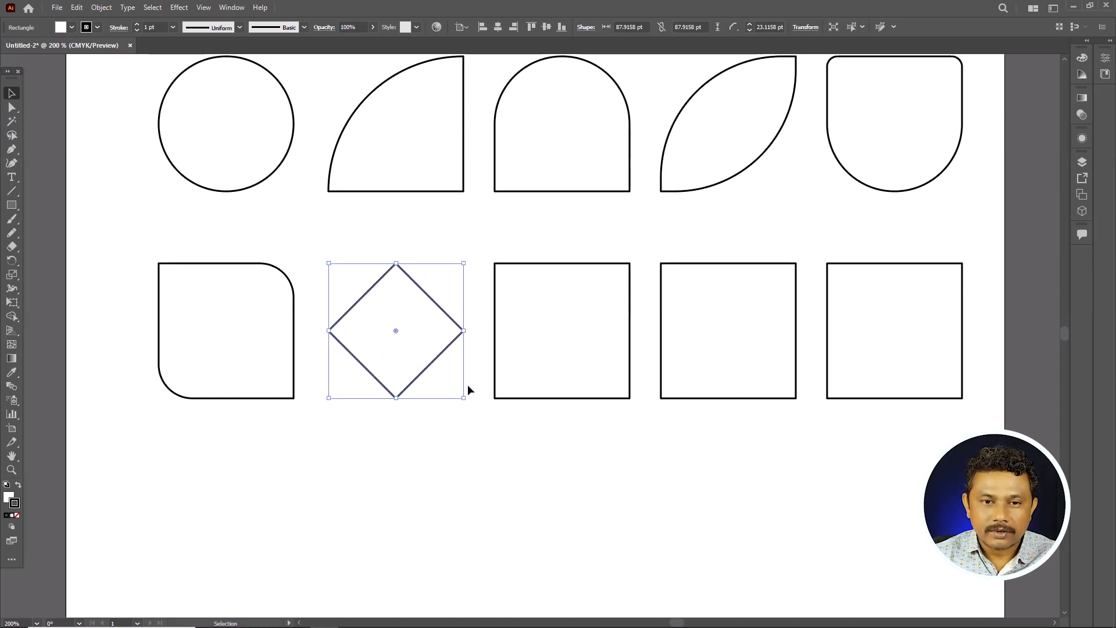
- Turn the third square in the lower row into a four-pointed star using inverted round corners at the maximum radius
left_click(509, 271)
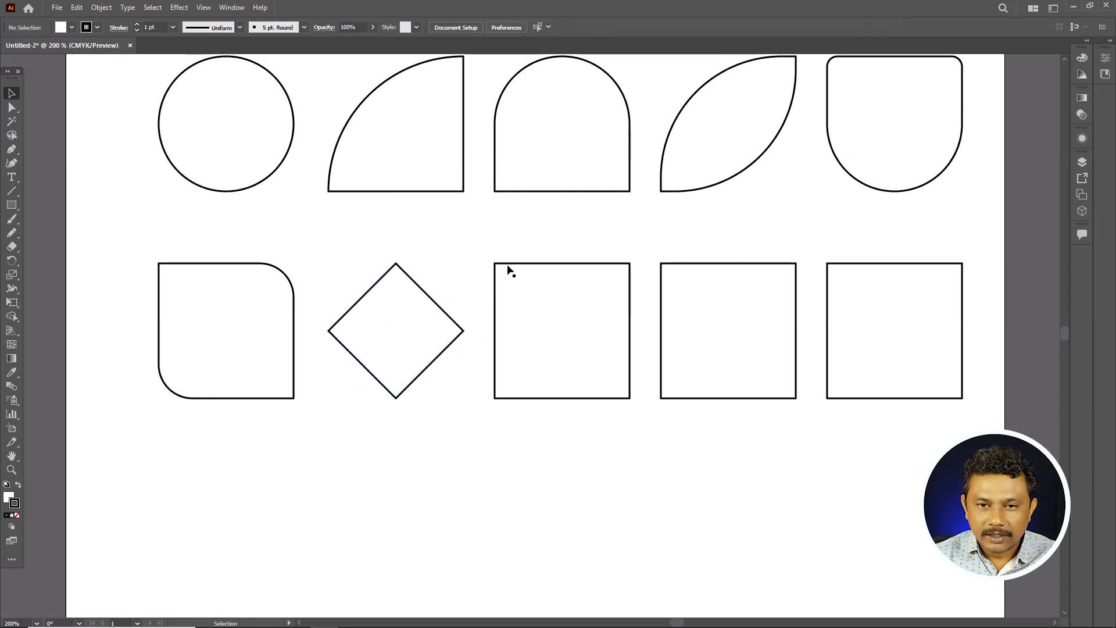
left_click(507, 272)
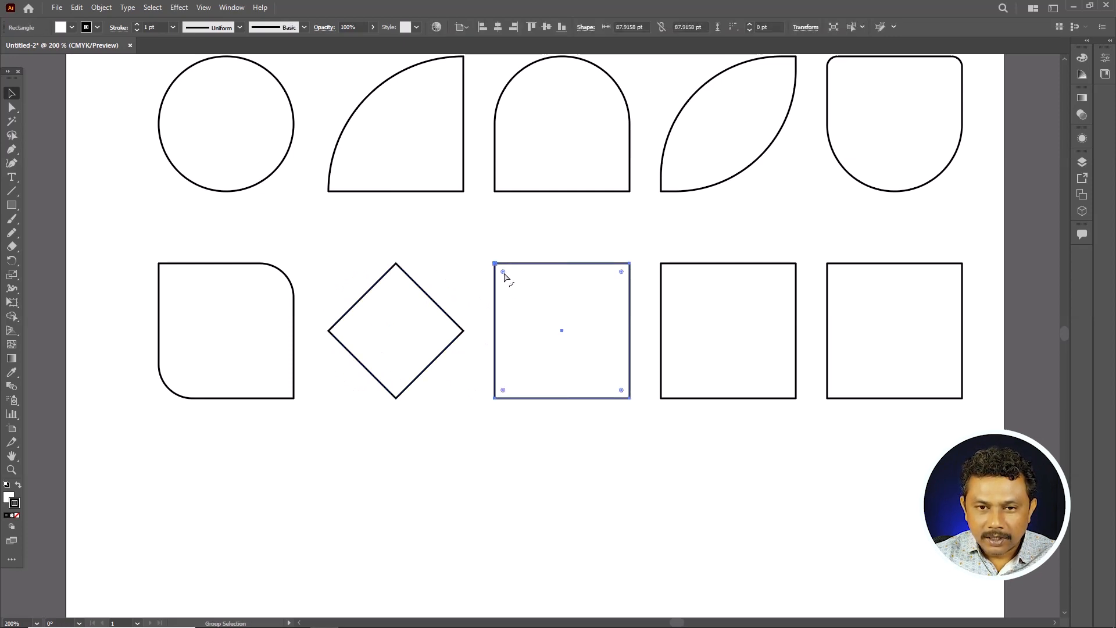
left_click_drag(504, 277, 564, 434)
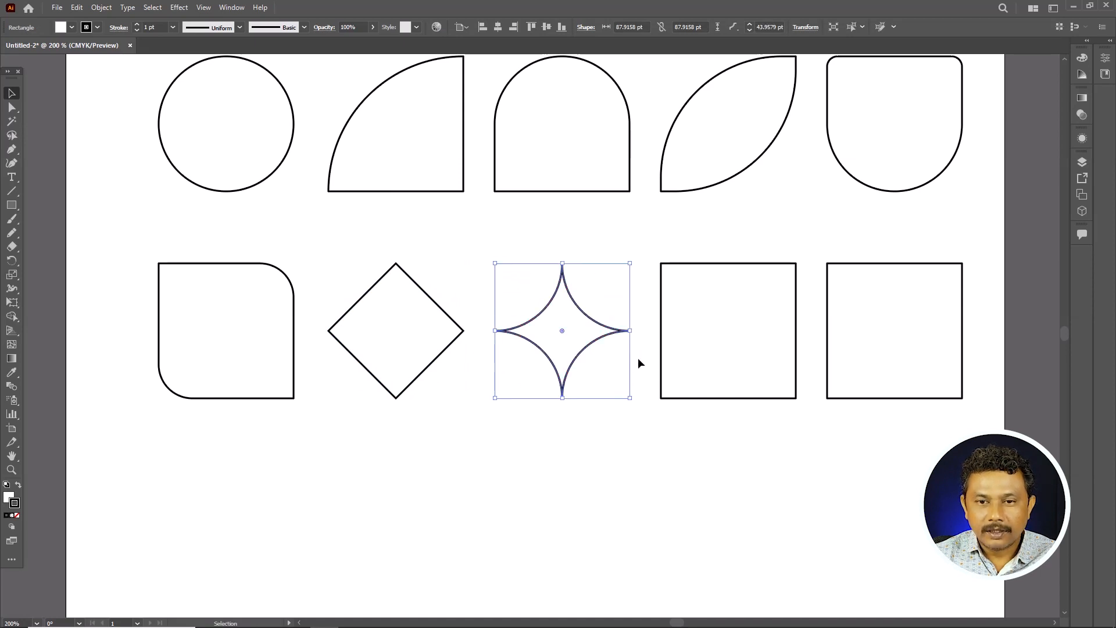
- Cut a large inverted round into only the upper-left corner of the fourth square in the lower row
scroll(638, 358, "down", 1)
scroll(785, 353, "up", 1)
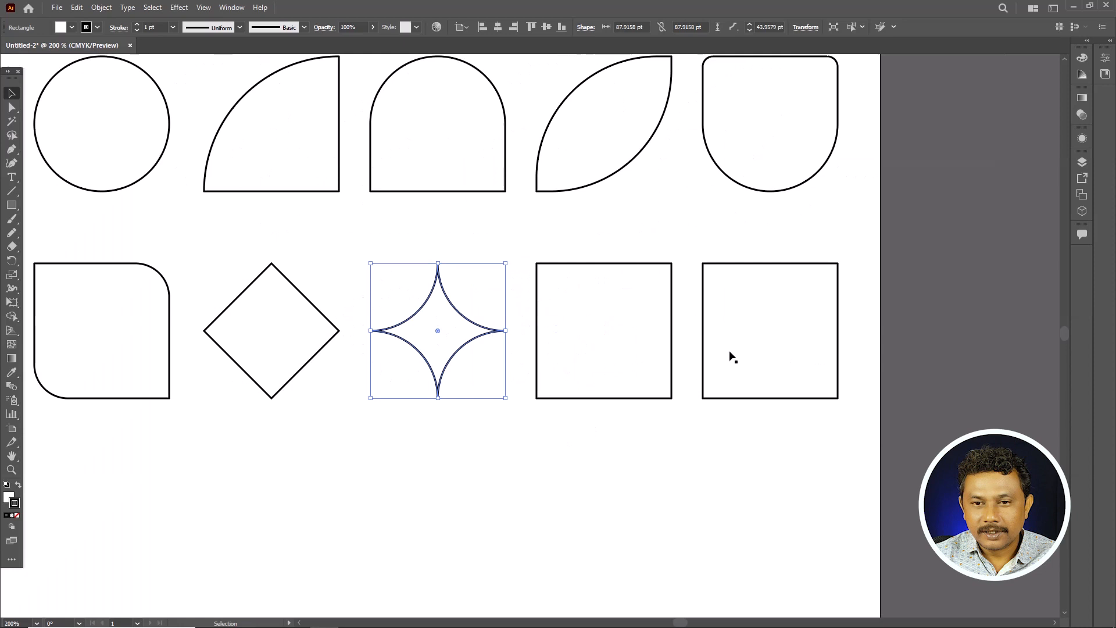
left_click(575, 266)
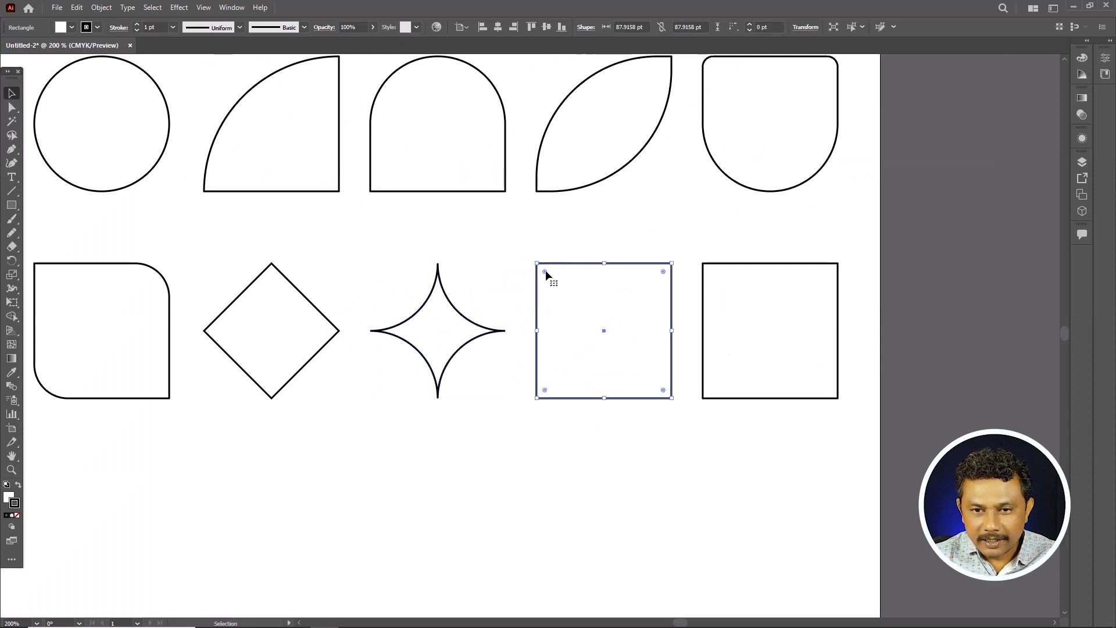
left_click_drag(545, 271, 634, 357)
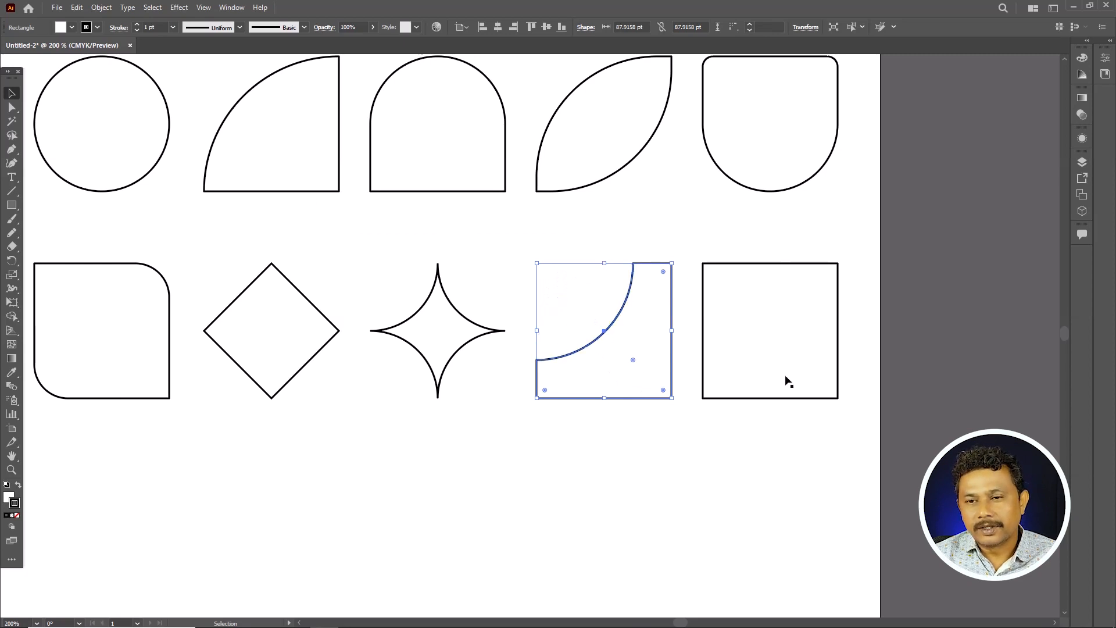
- Round all four corners of the fifth square in the lower row to the maximum radius to form a circle
scroll(786, 379, "down", 2)
scroll(845, 369, "up", 2)
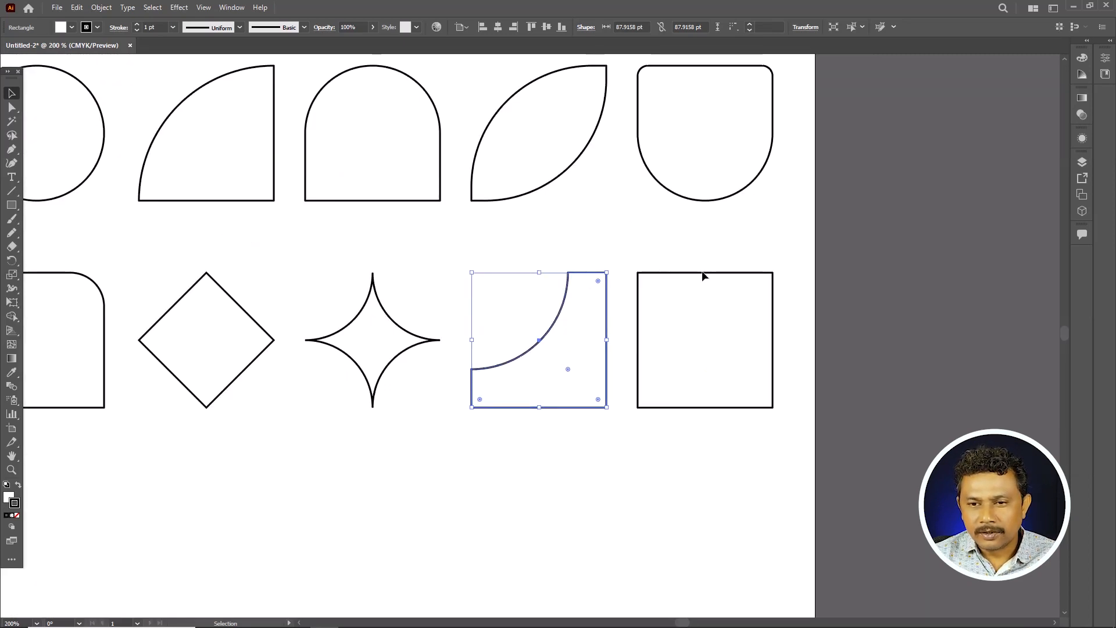
key("ctrl+shift+a")
left_click(699, 274)
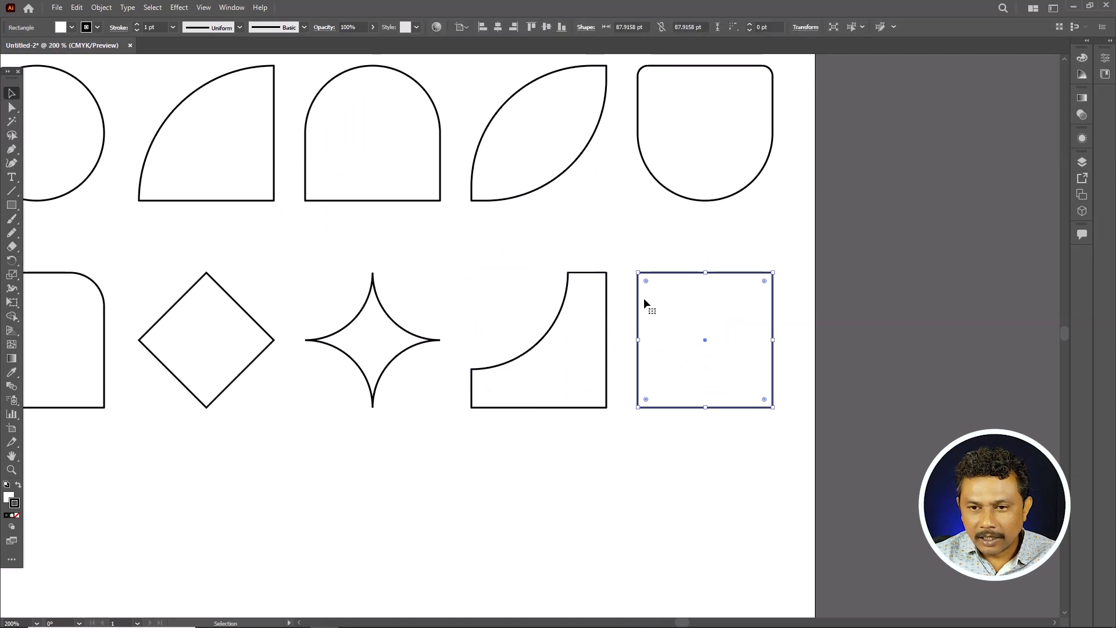
key("a")
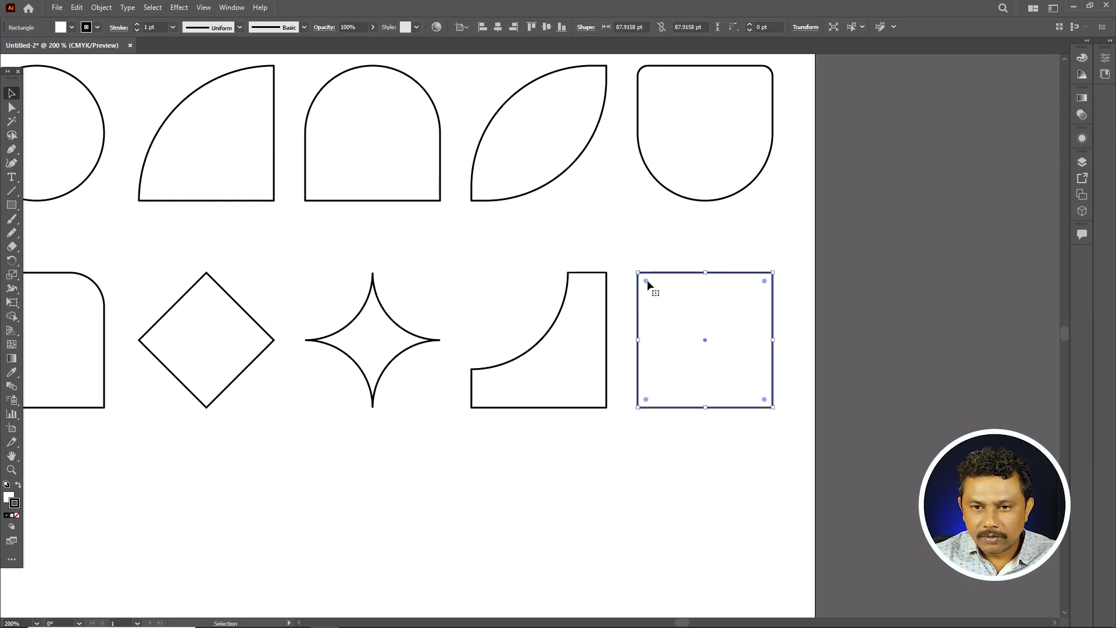
left_click_drag(647, 280, 683, 358)
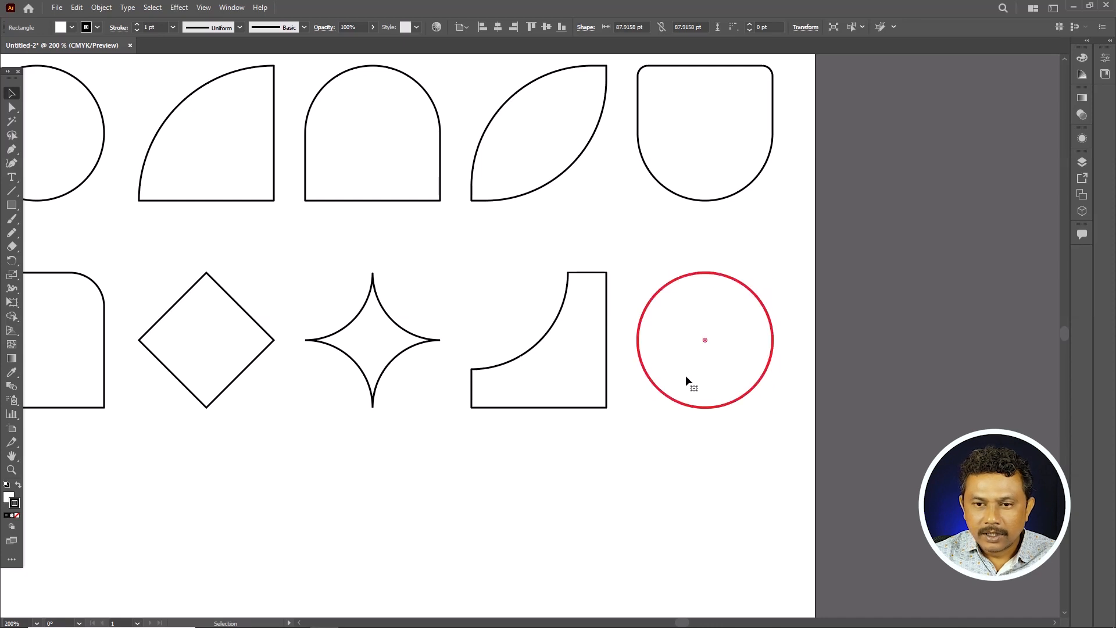
left_click(686, 375)
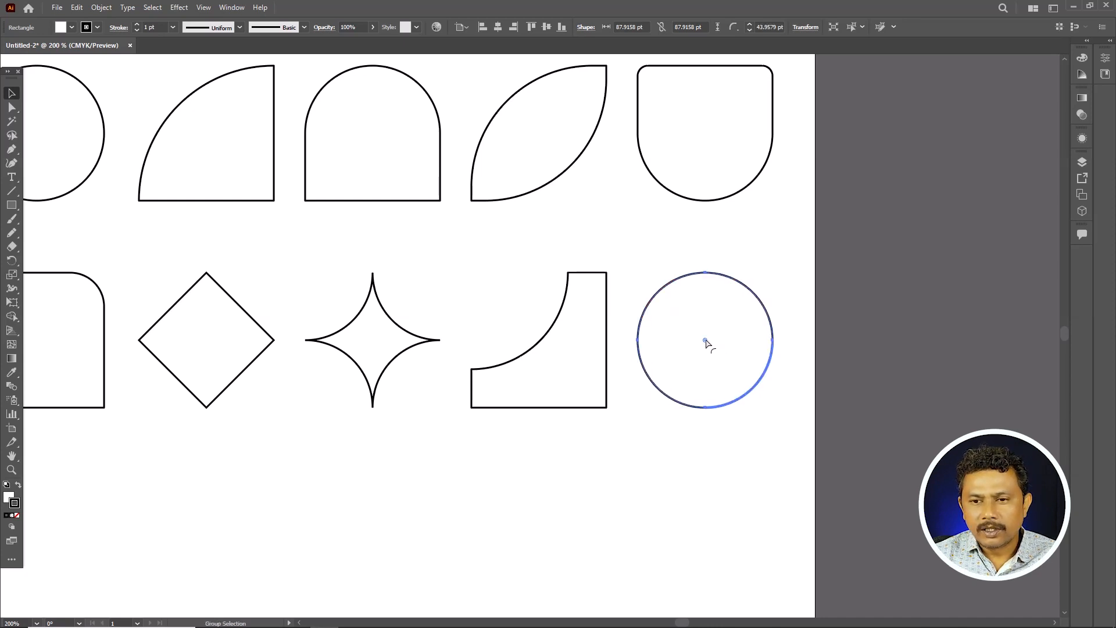
- Cycle the circle's corners through the inverted round and chamfer styles, and reduce the corner radius to about 26.5 pt
left_click(707, 342, "alt")
left_click(706, 342, "alt")
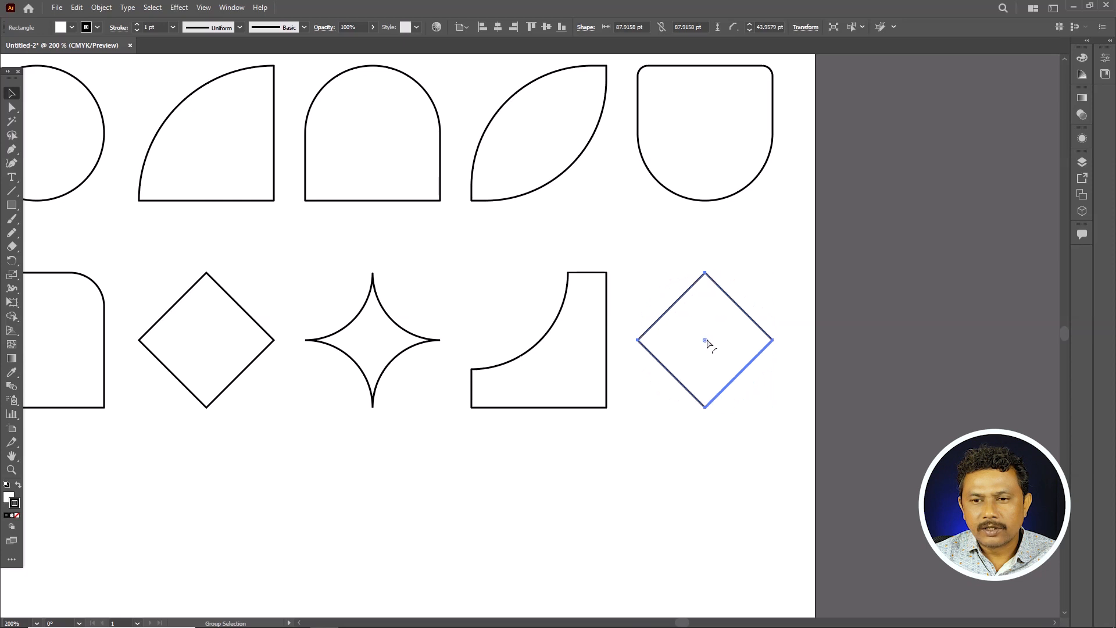
left_click(706, 342, "alt")
left_click(706, 341, "alt")
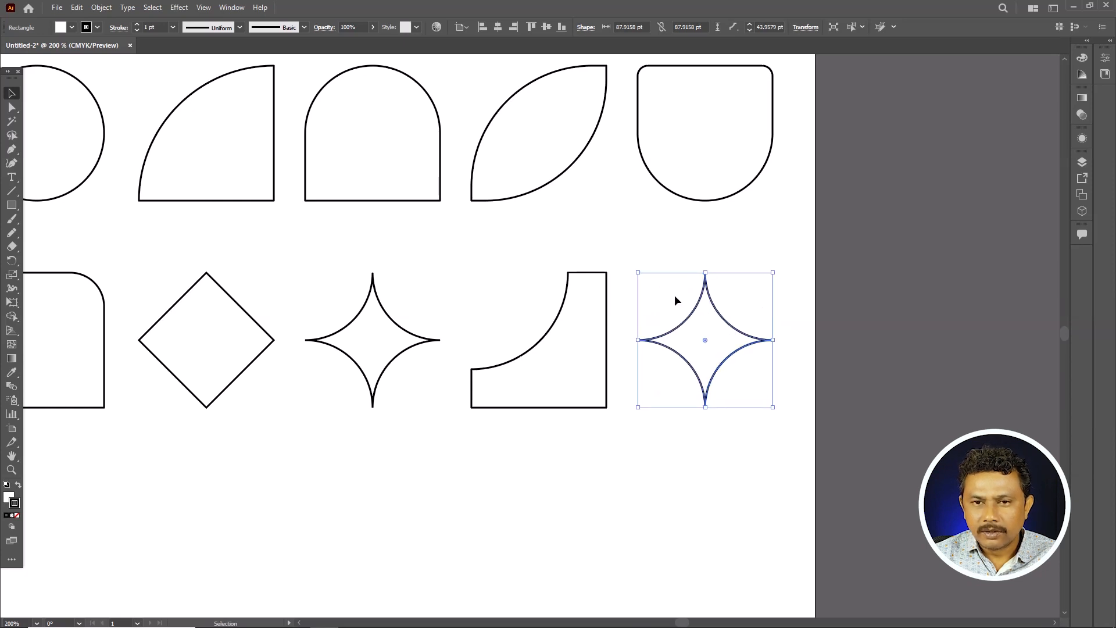
left_click_drag(704, 340, 639, 234)
- Cycle the same shape's corner styles again and finish with chamfered corners that form an octagon
left_click(731, 314, "alt")
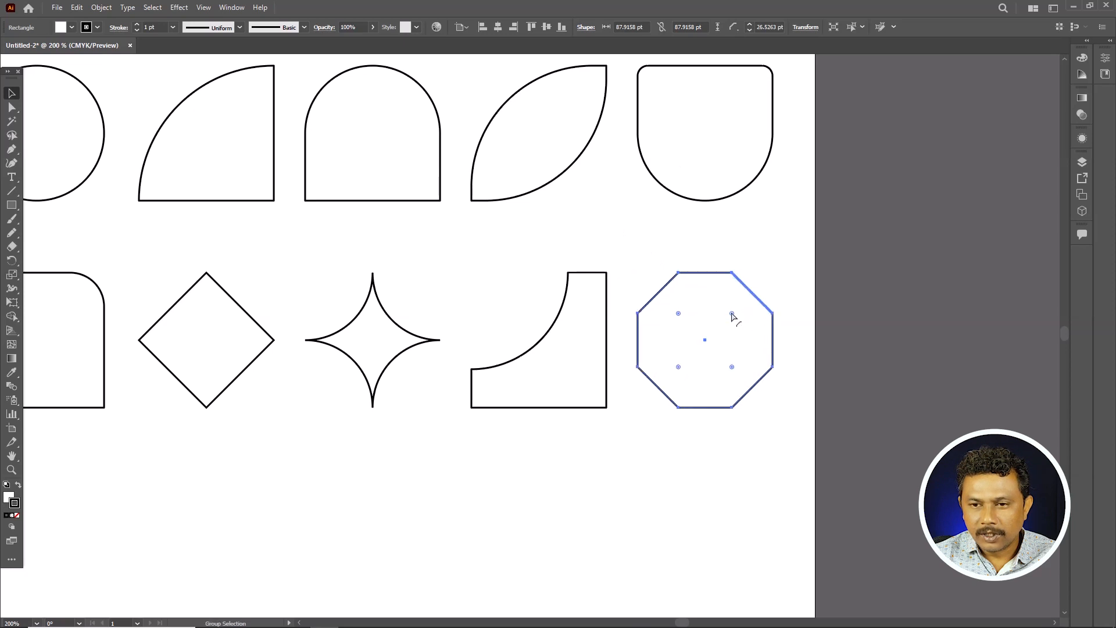
left_click(731, 314, "alt")
left_click(732, 314, "alt")
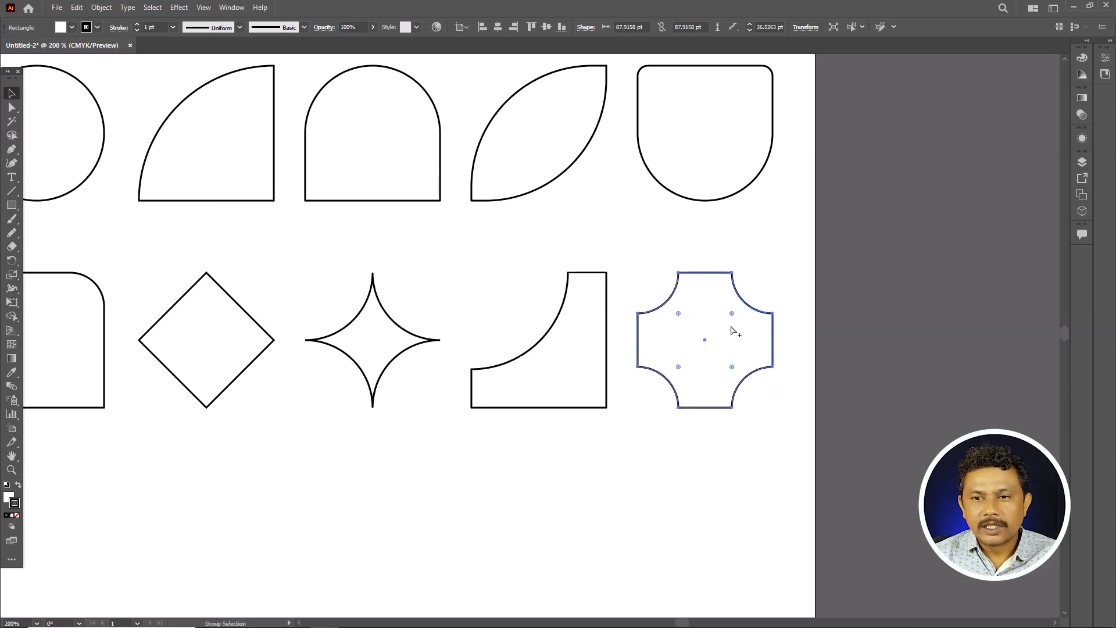
left_click(732, 314, "alt")
left_click(732, 314, "alt")
left_click(732, 314, "alt")
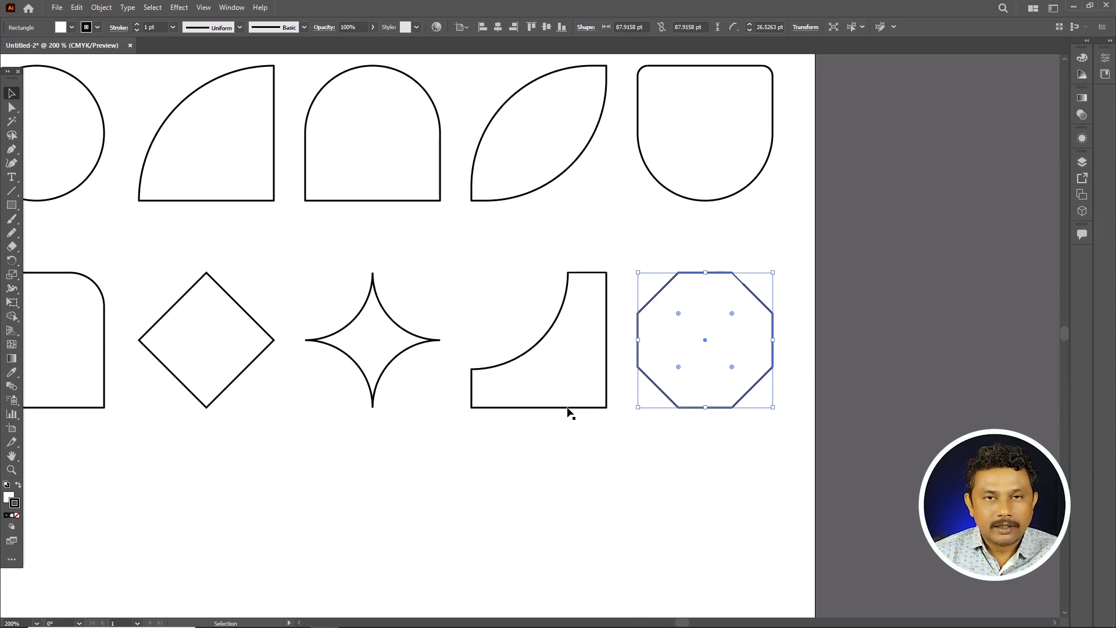
- Clear all the practice shapes from the artboard and draw a new square about 135 pt wide
key("ctrl+0")
left_click_drag(670, 453, 324, 272)
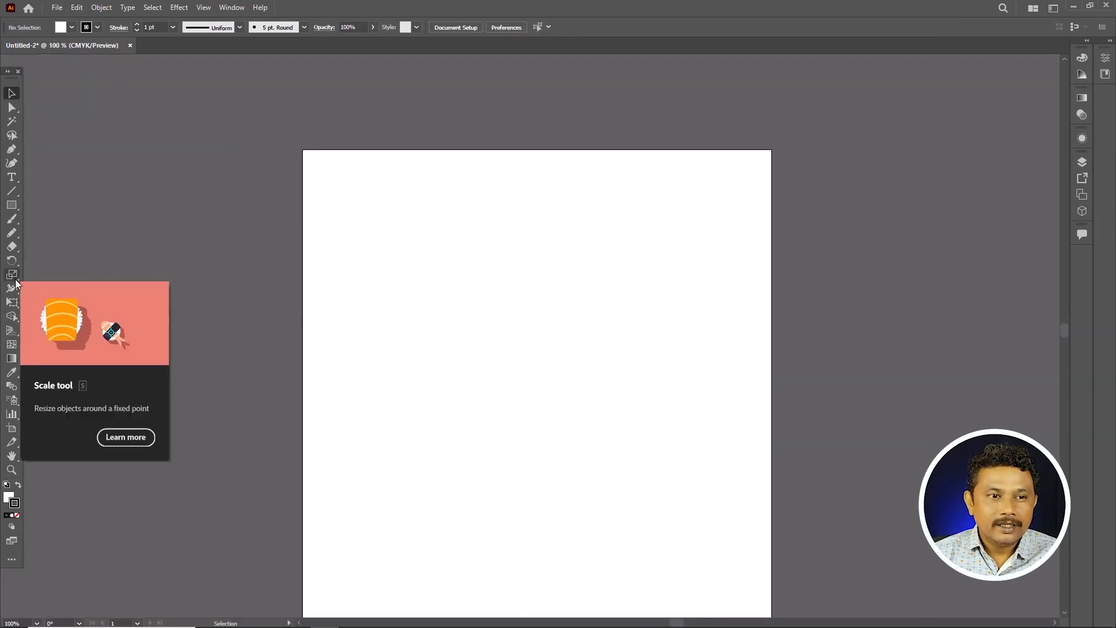
left_click(12, 205)
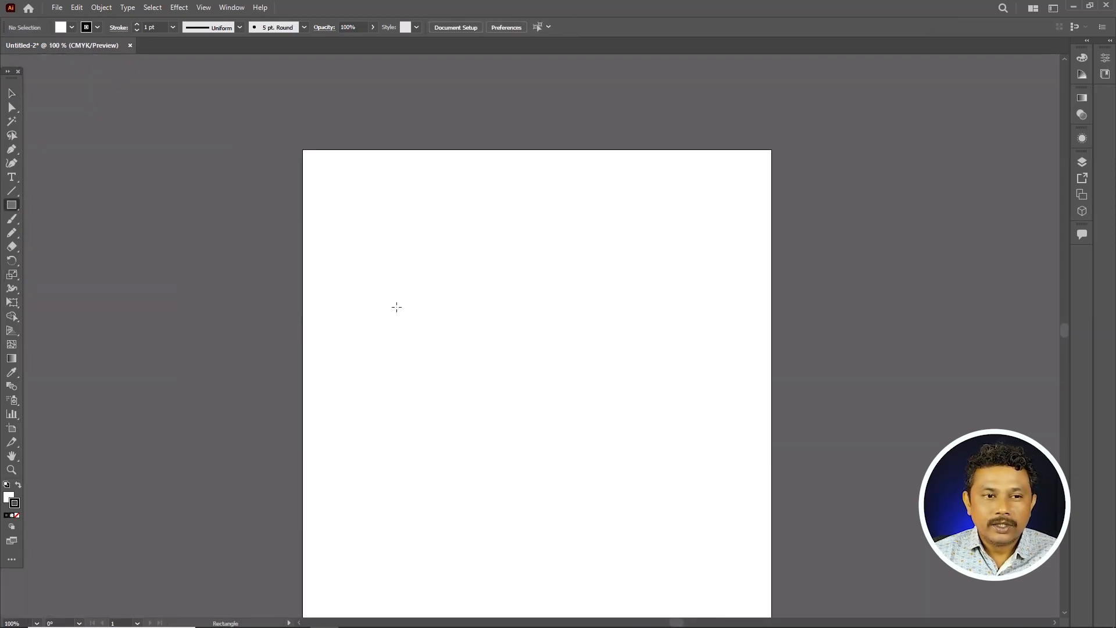
left_click_drag(375, 259, 476, 361)
key("ctrl+equal")
- Fill the square with the red swatch
left_click(97, 28)
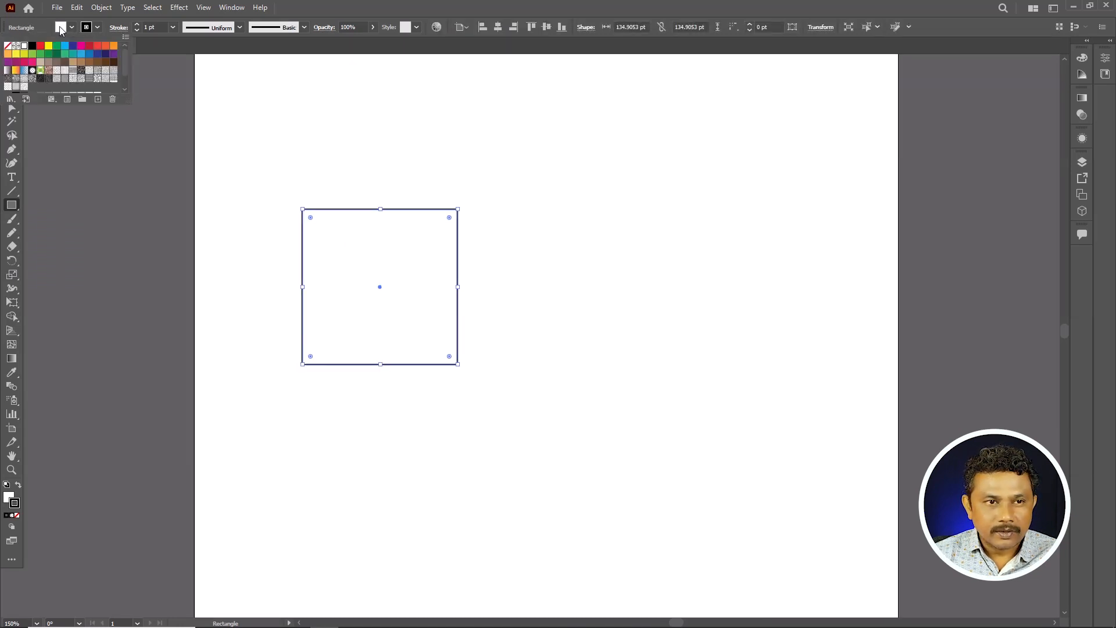
left_click(40, 46)
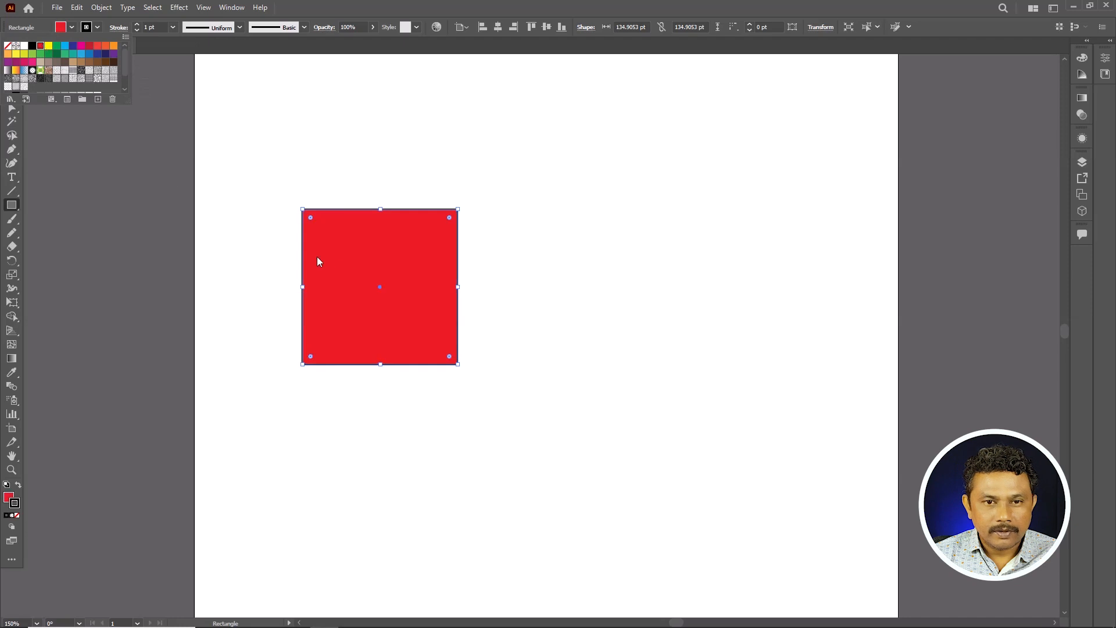
key("Escape")
- Set the red square's stroke weight to 10 pt
key("ctrl+equal")
key("ctrl+equal")
key("ctrl+equal")
key("ctrl+equal")
key("ctrl+equal")
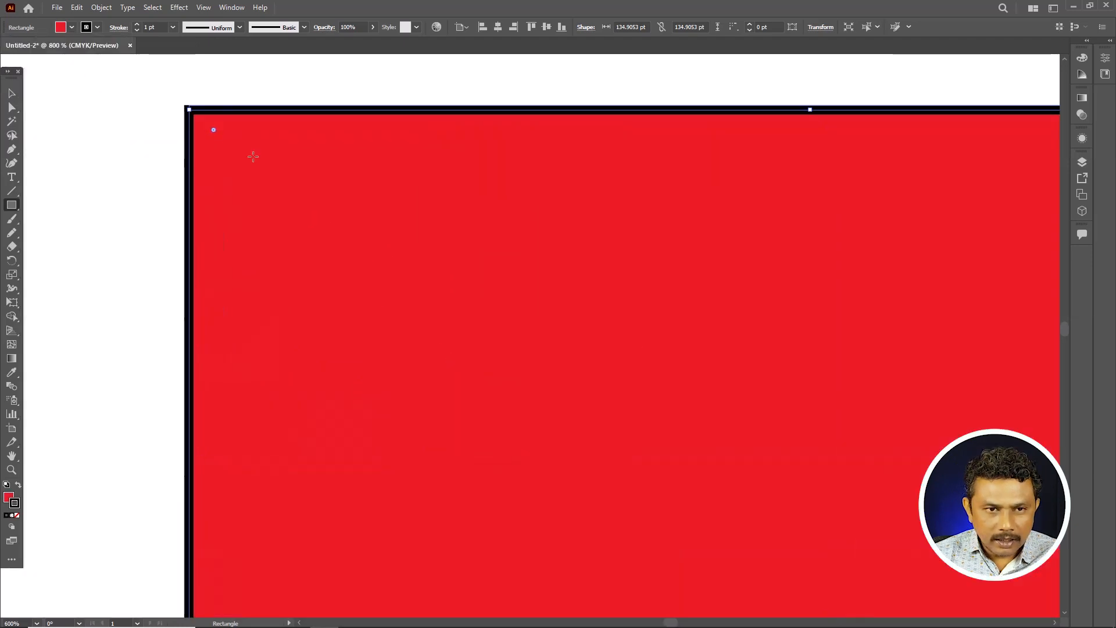
left_click(97, 27)
left_click(173, 27)
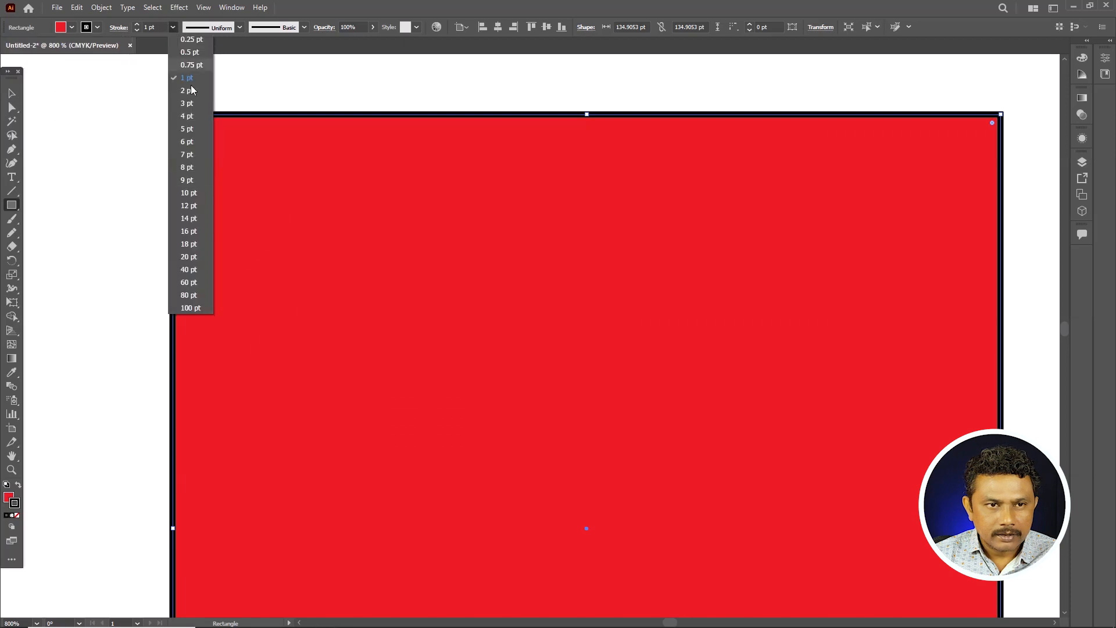
left_click(194, 194)
key("ctrl+minus")
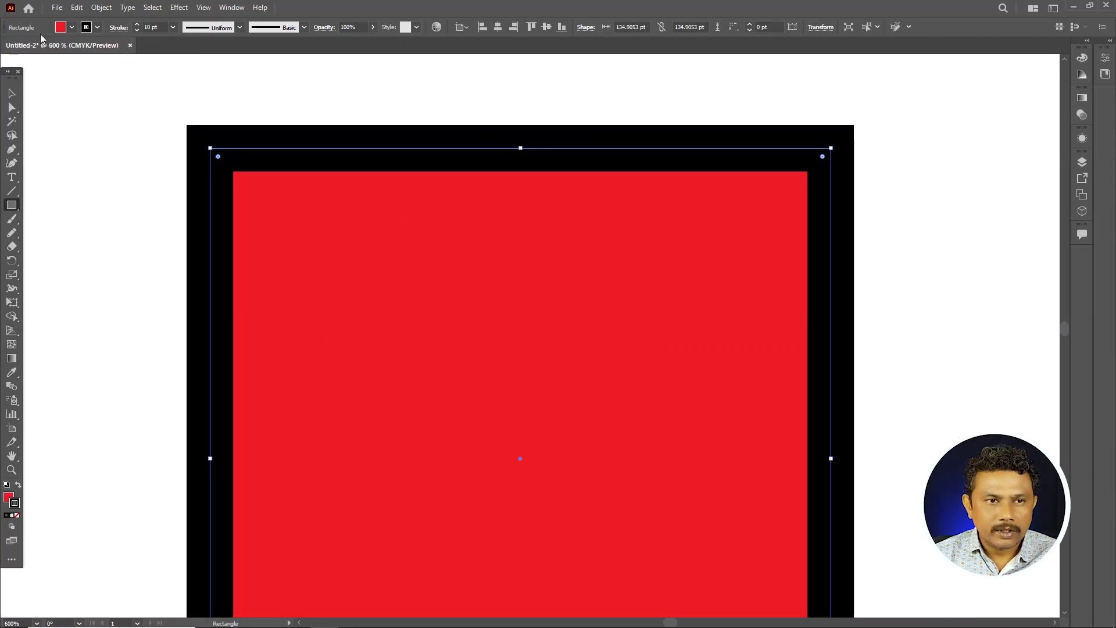
- Try the inside and outside stroke alignments on the square, and return its stroke to centre alignment
left_click(118, 28)
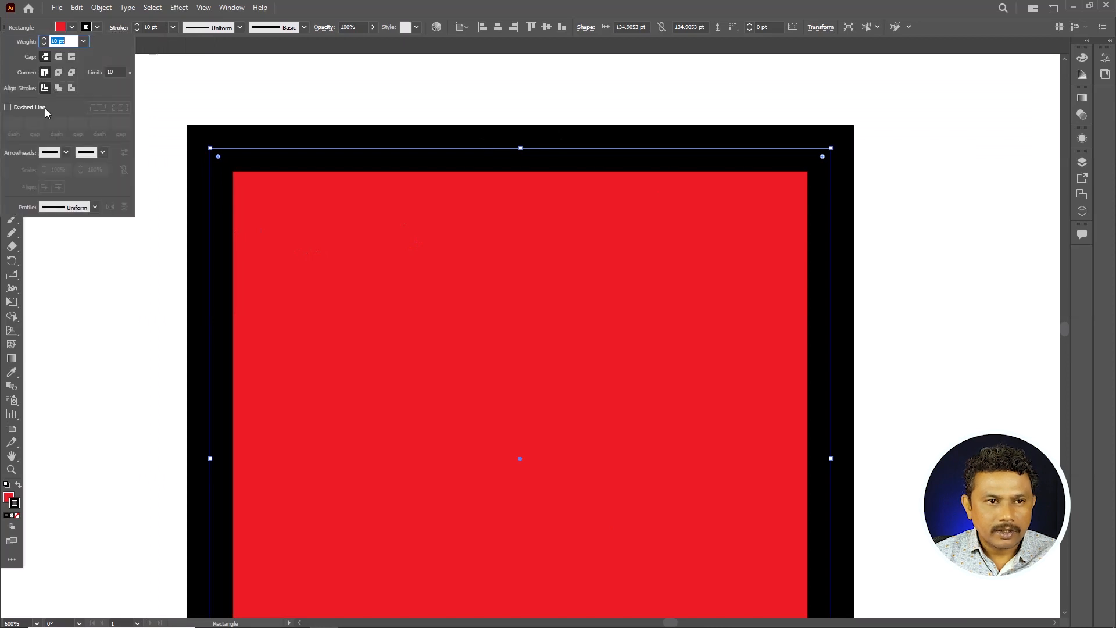
left_click(58, 88)
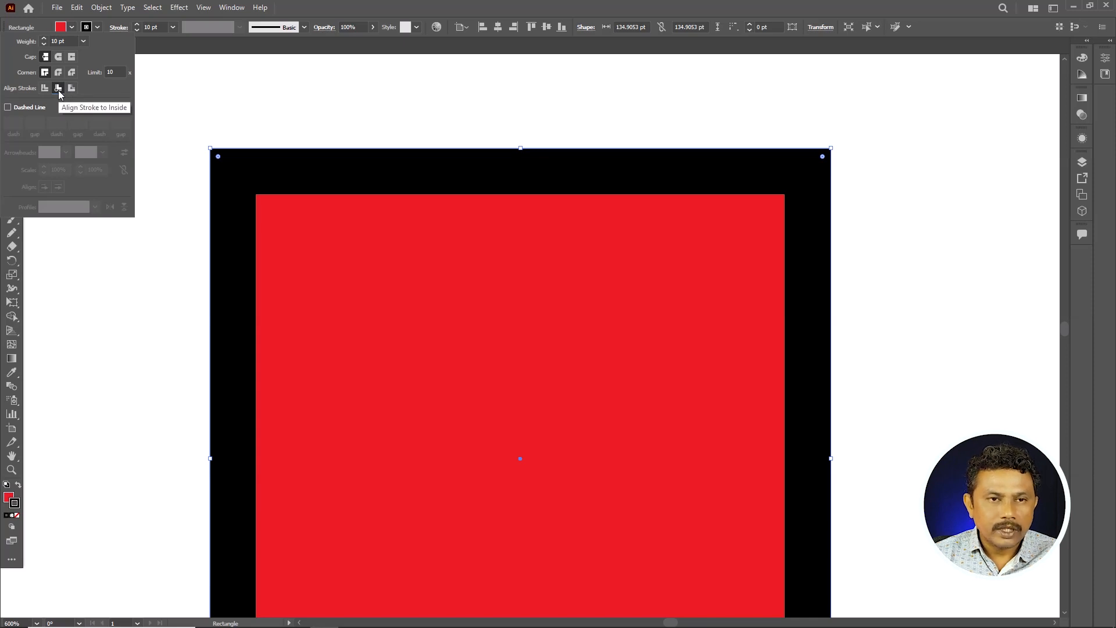
left_click(71, 88)
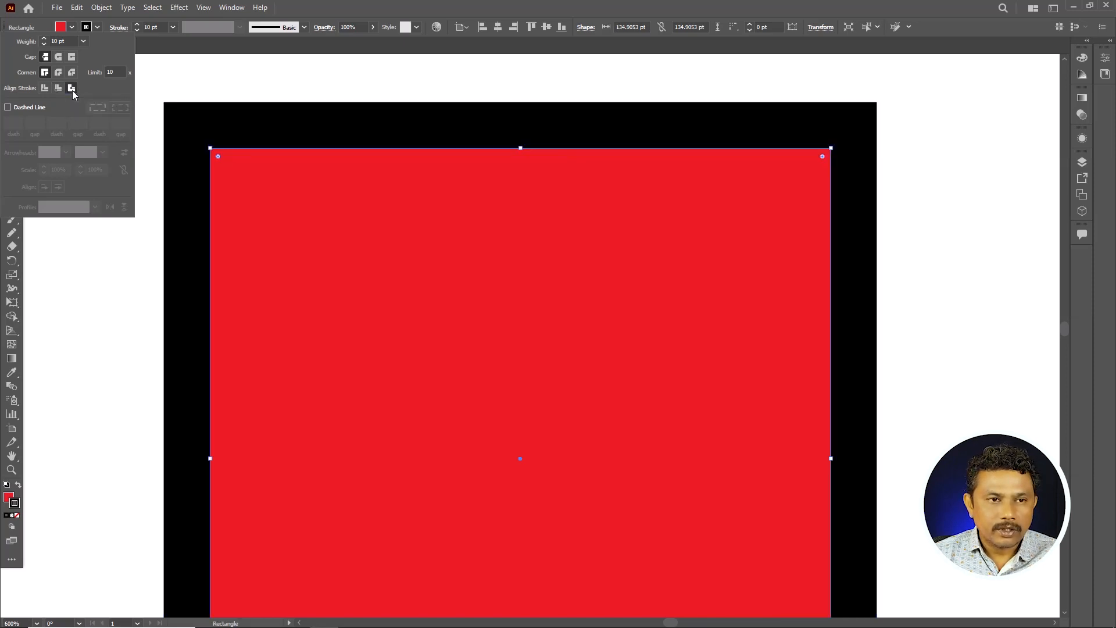
left_click(46, 87)
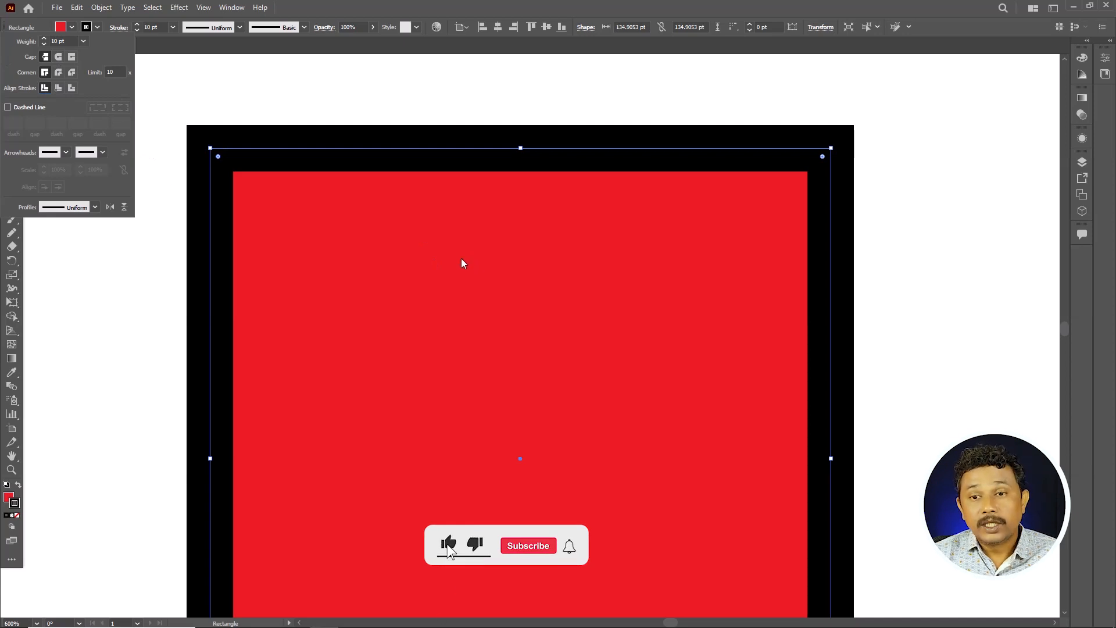
left_click(448, 204)
- Move the red square higher on the artboard
scroll(490, 284, "down", 3)
key("v")
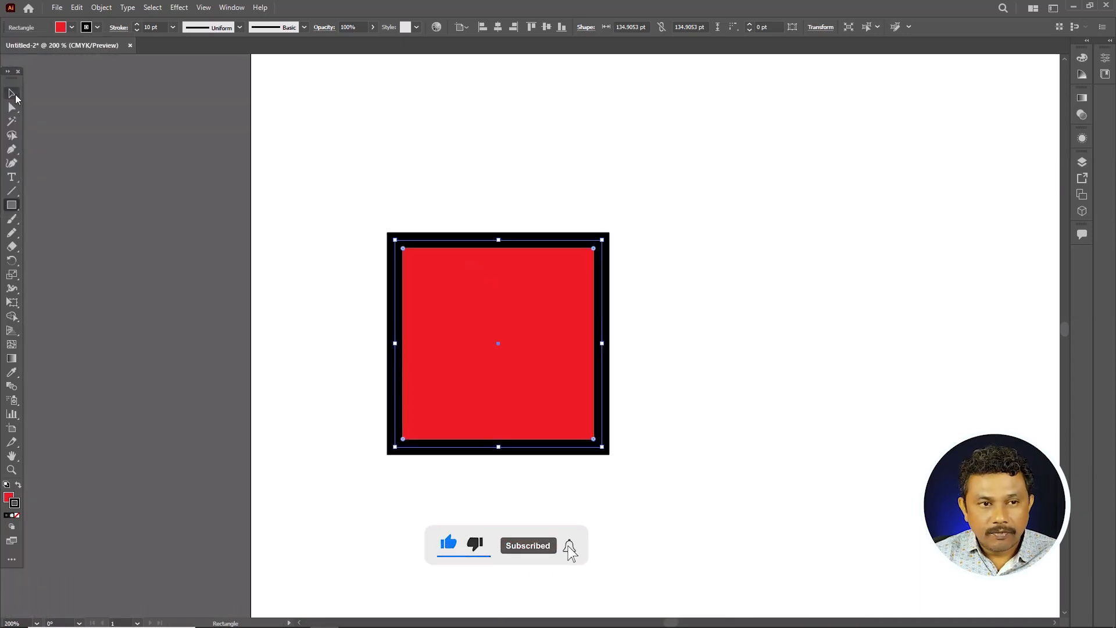
left_click_drag(536, 319, 521, 214)
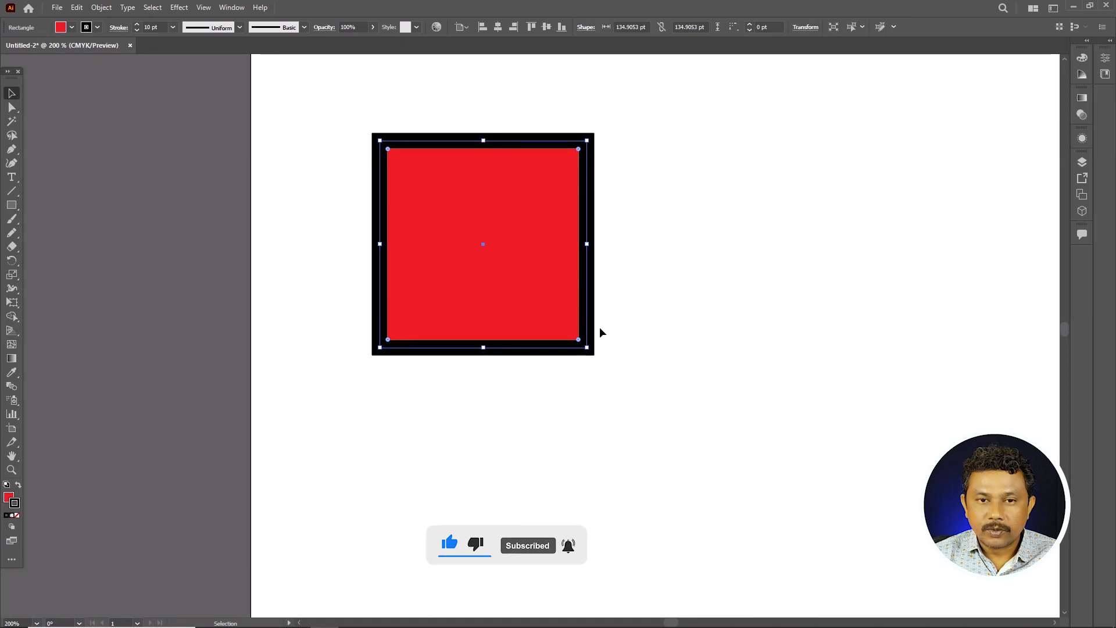
- Add the text "Creative Space" below the square and scale it up to about 51 pt
scroll(599, 327, "down", 3)
scroll(648, 365, "up", 3)
key("t")
left_click(307, 337)
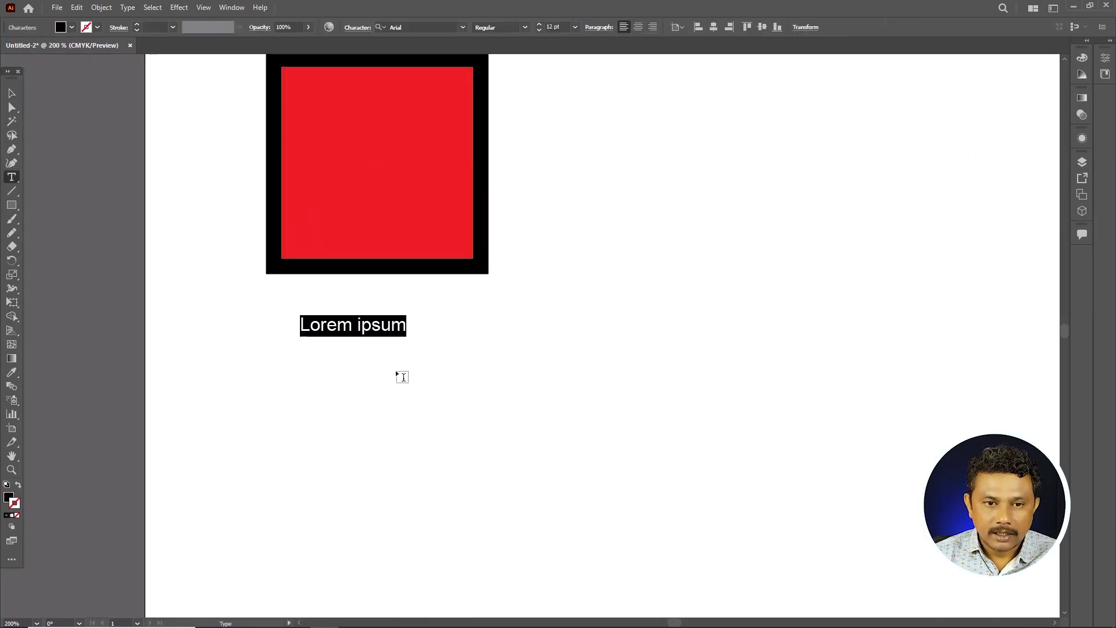
type("Creative")
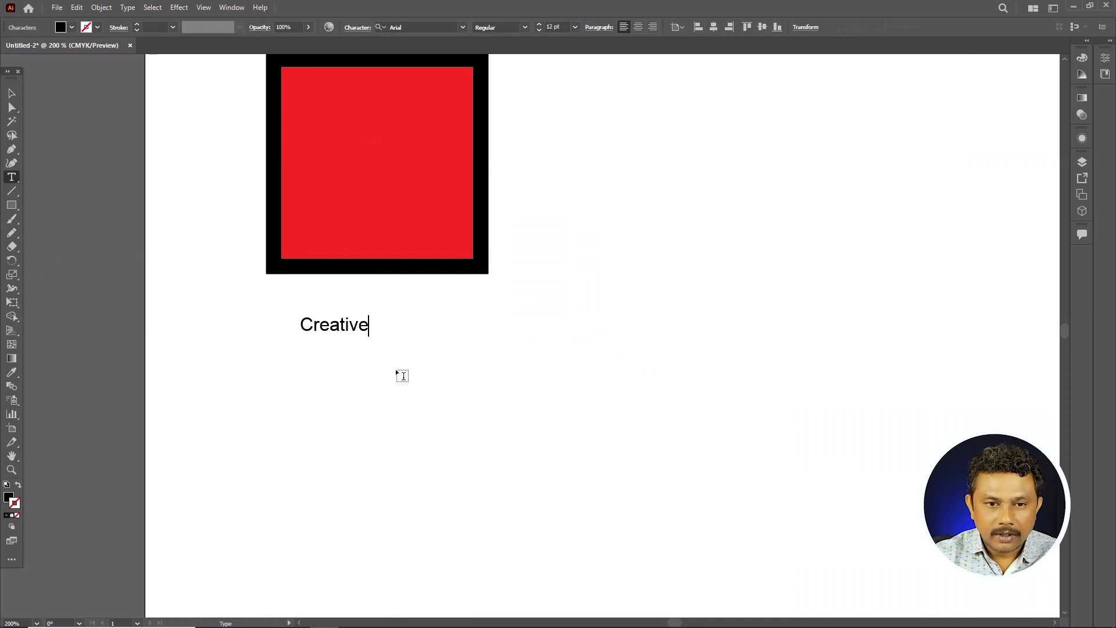
type(" Spac")
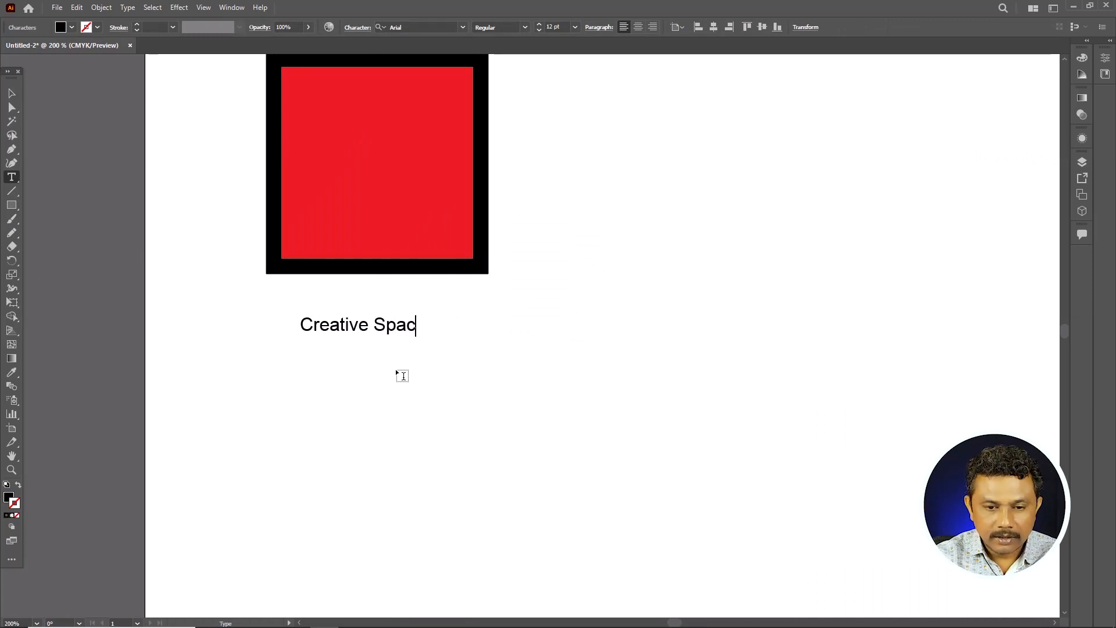
type("e")
left_click(11, 93)
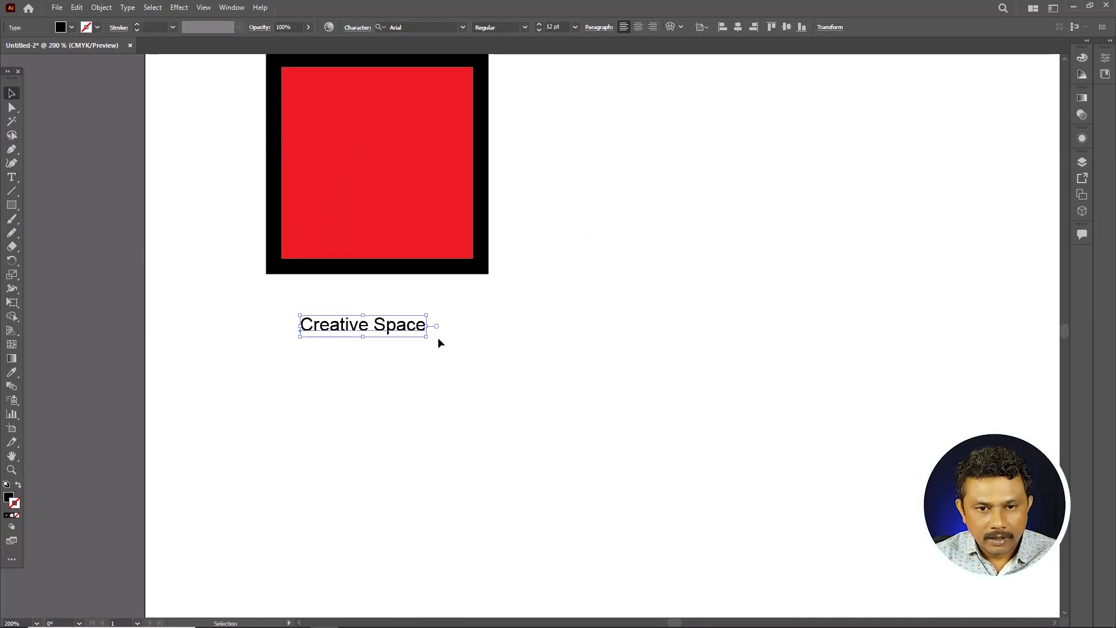
left_click_drag(426, 335, 838, 500)
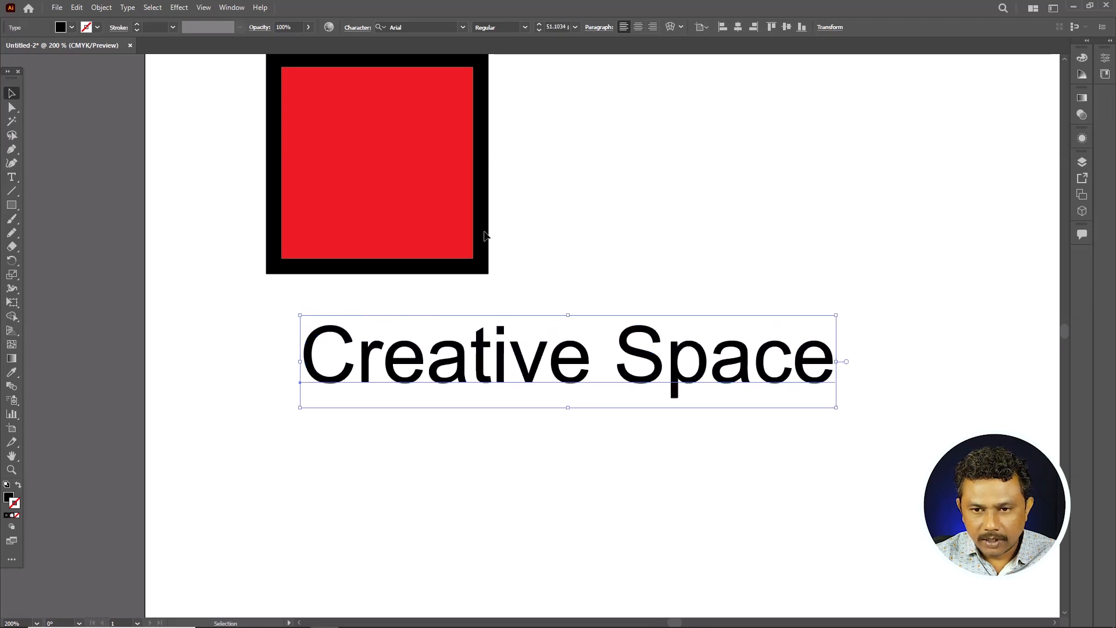
- Set the font style of the "Creative Space" text to Arial Black
left_click(428, 27)
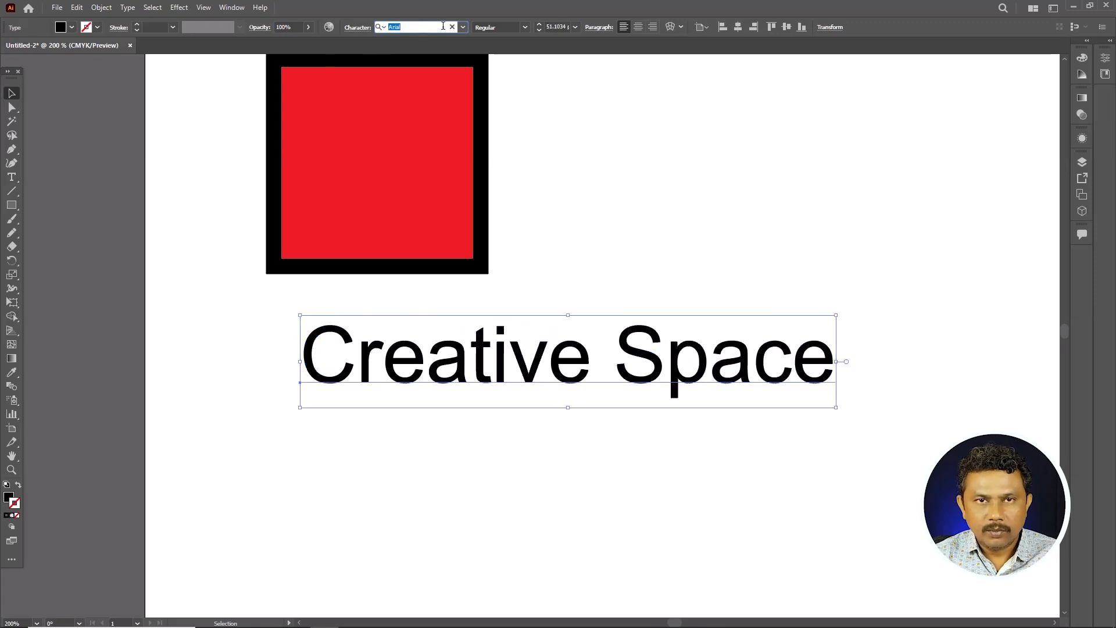
left_click(463, 27)
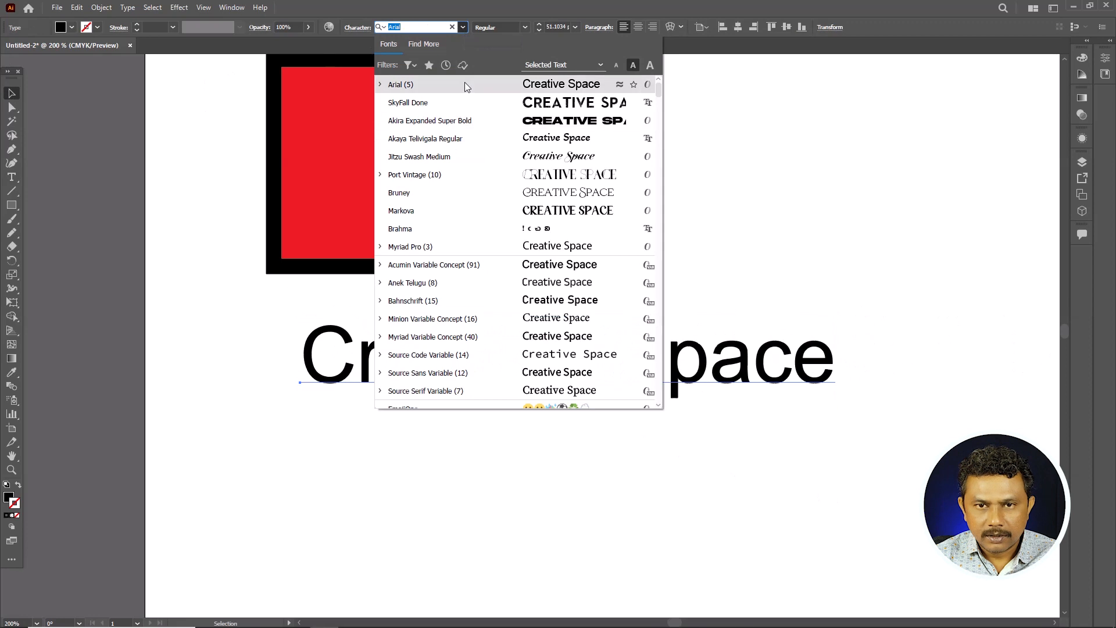
left_click(499, 28)
left_click(525, 28)
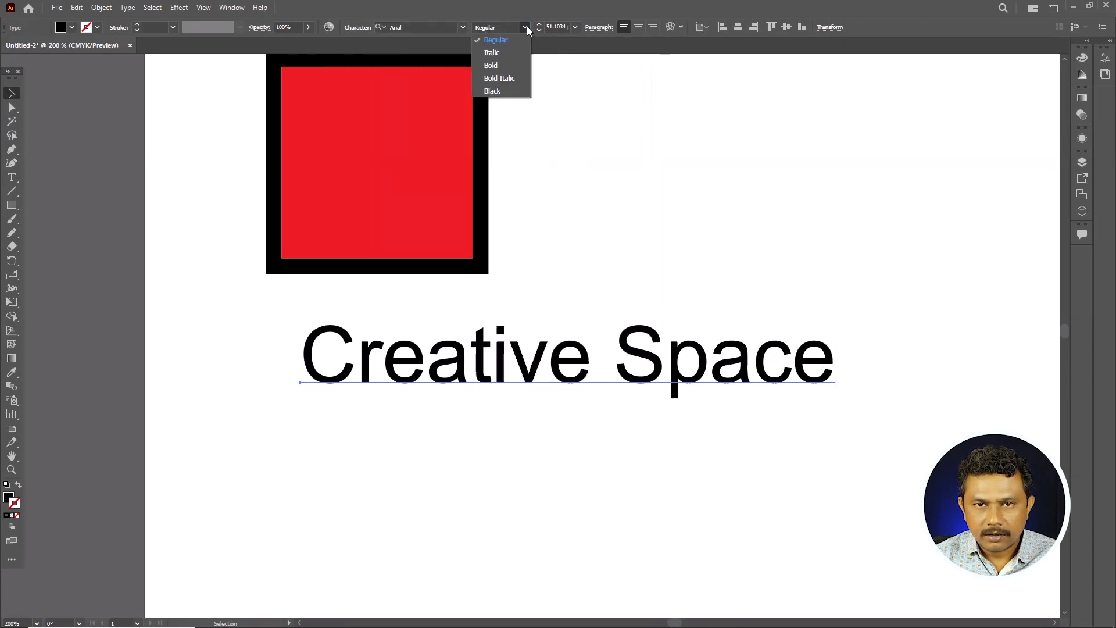
left_click(507, 90)
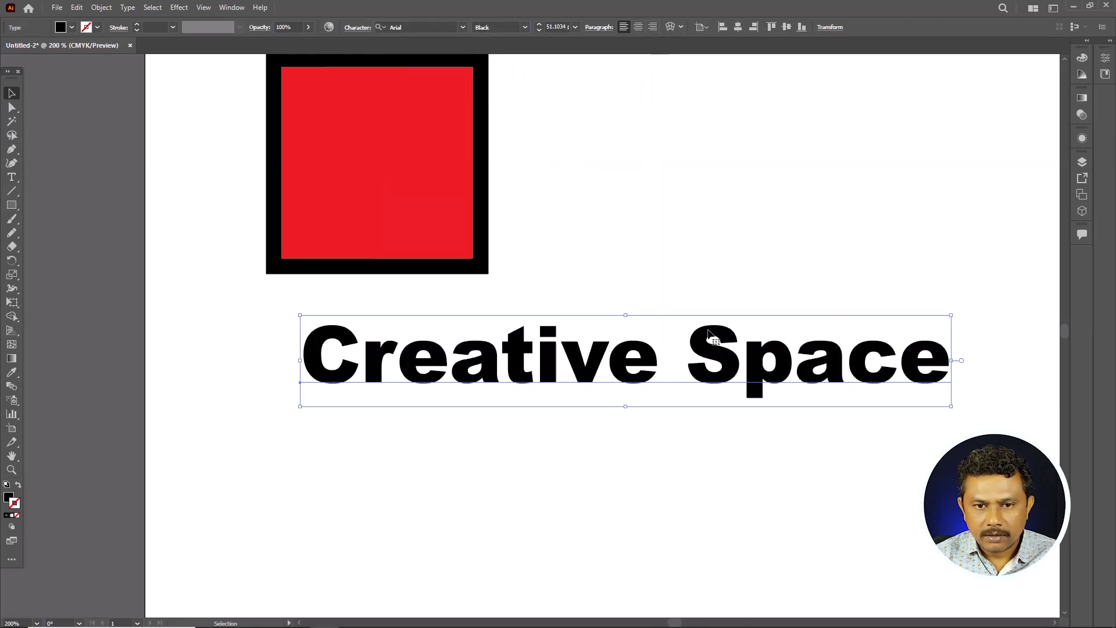
- Give the "Creative Space" text a pure red stroke with the colour FF0000
scroll(870, 348, "up", 1)
scroll(778, 338, "down", 1)
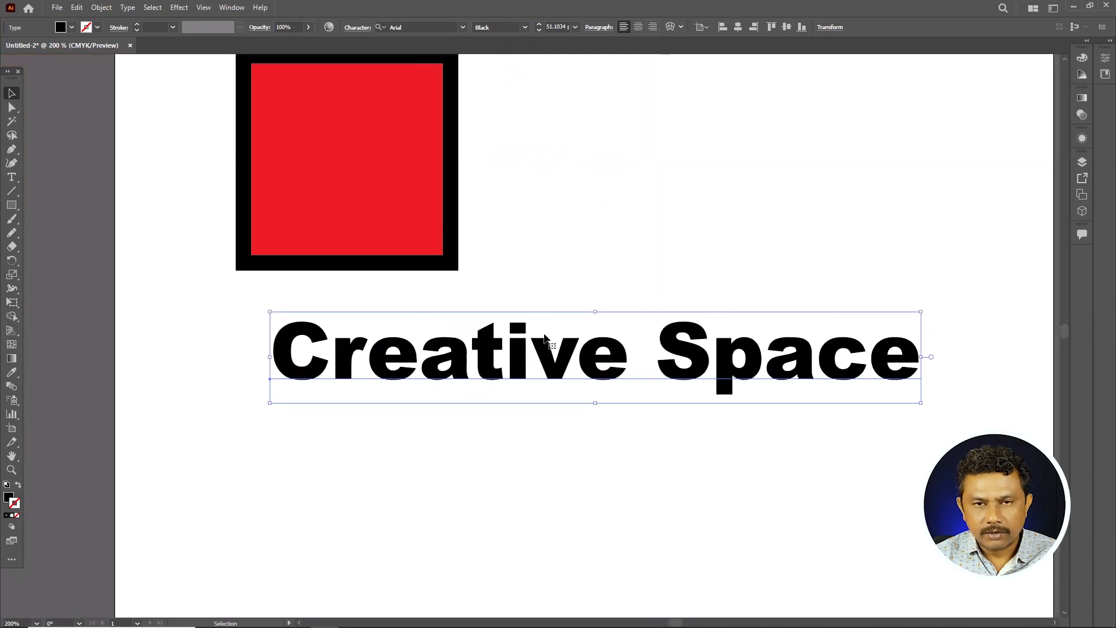
double_click(11, 499)
left_click(885, 256)
left_click_drag(936, 279, 949, 189)
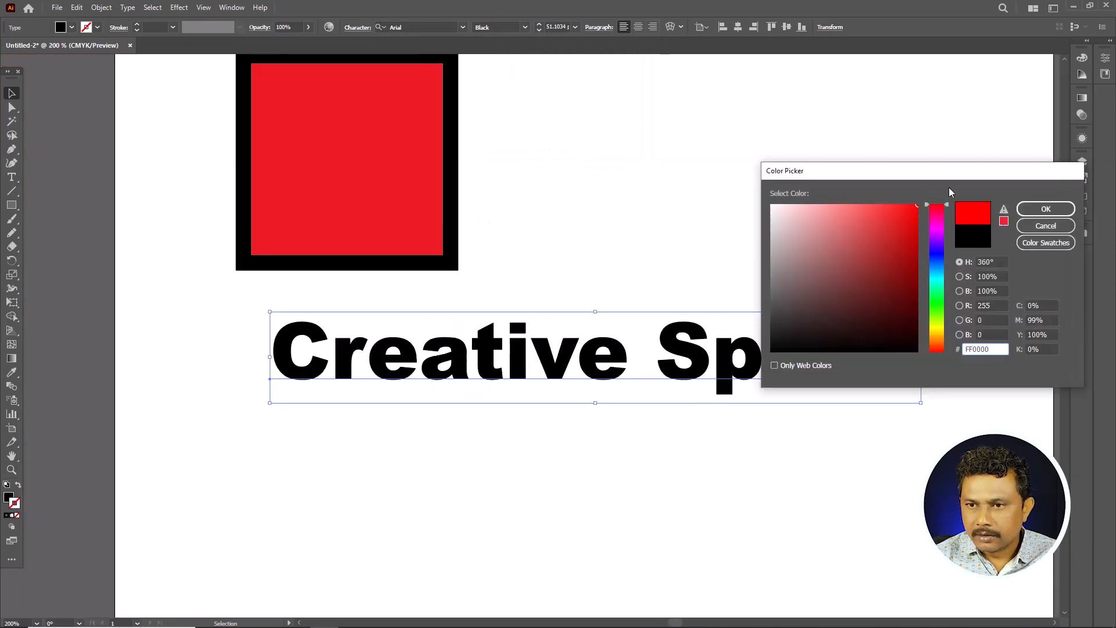
left_click(1046, 209)
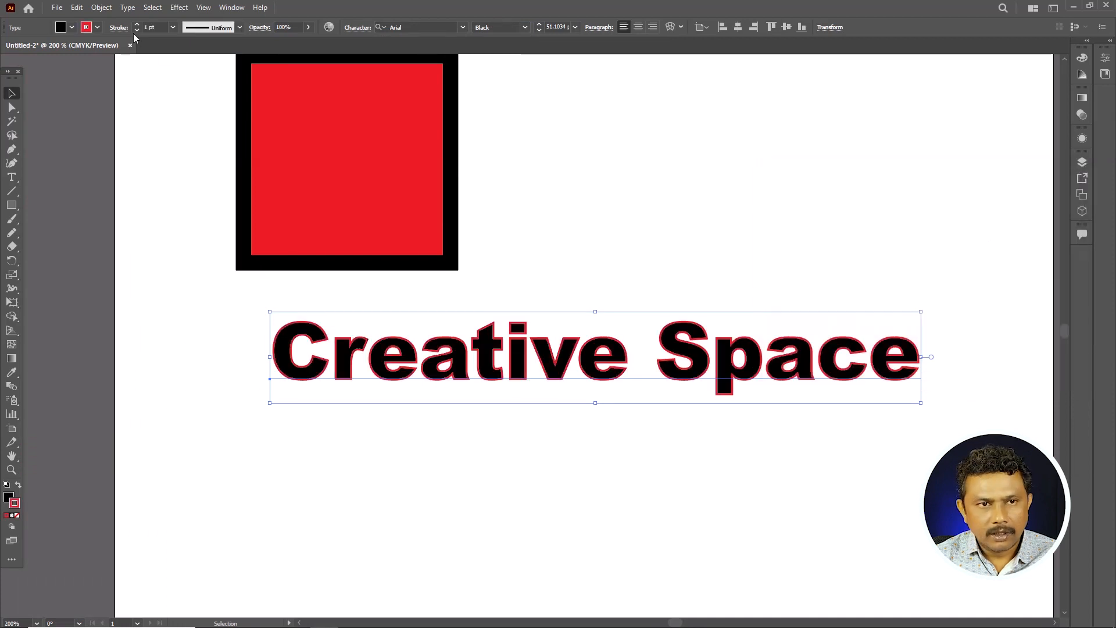
- Set the text's stroke weight to 6 pt and move the text slightly lower
left_click(97, 28)
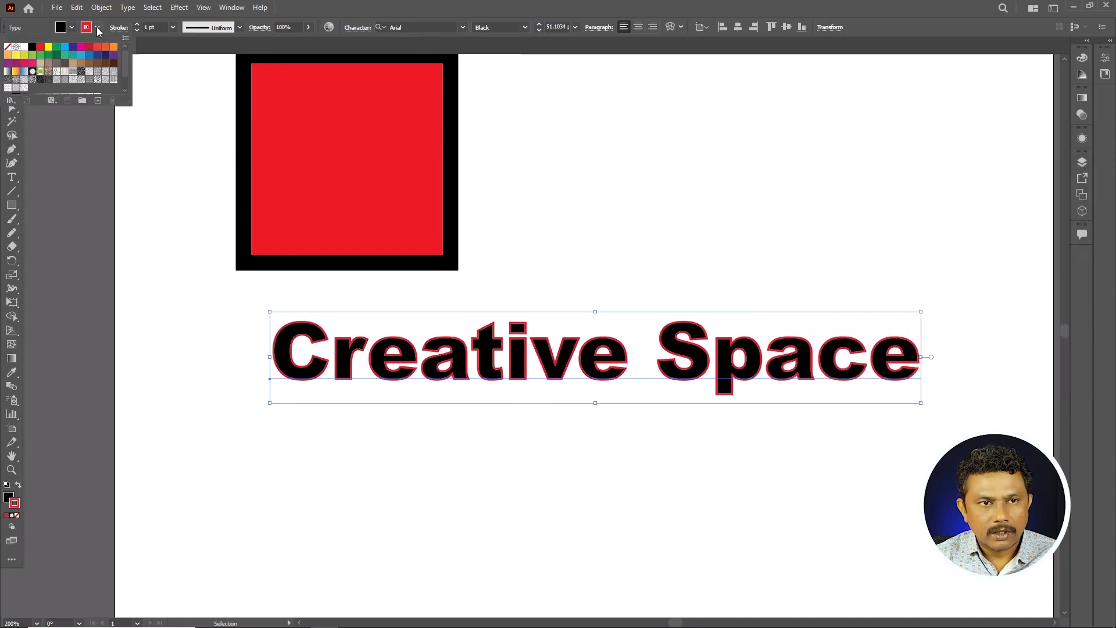
left_click(172, 28)
left_click(186, 146)
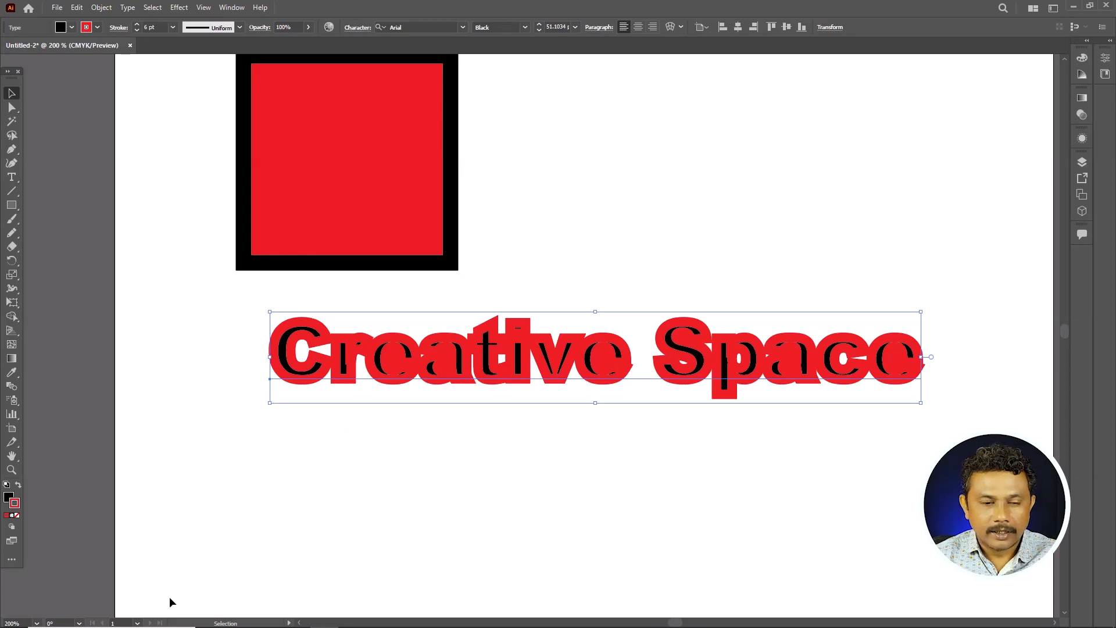
left_click_drag(448, 349, 489, 399)
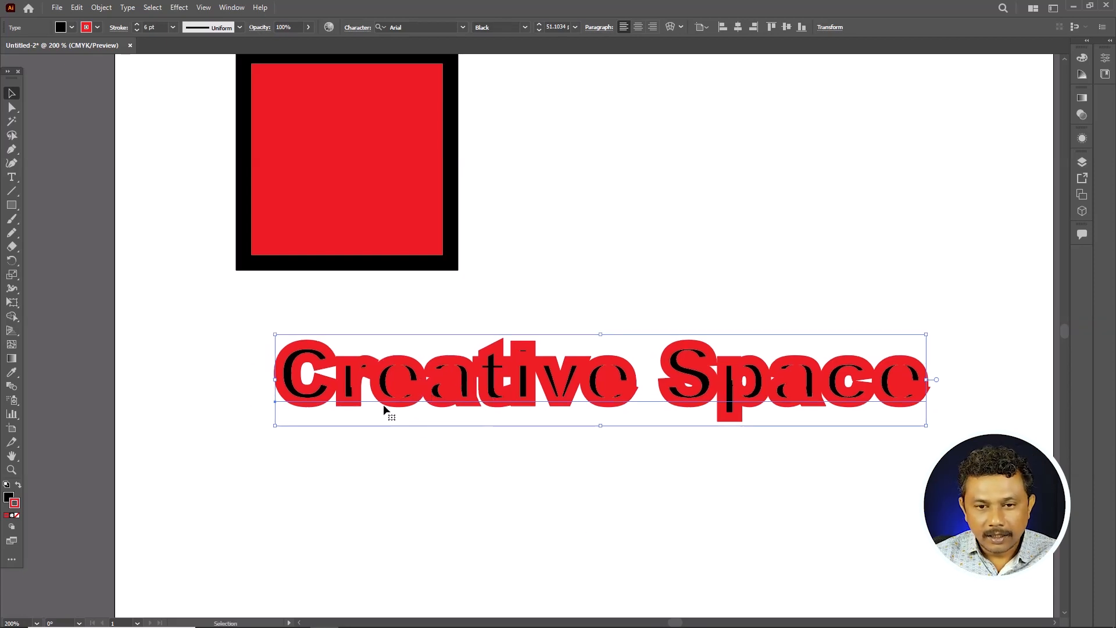
- Swap the text's fill and stroke colours back and forth, ending with a red fill and black stroke
left_click(18, 486)
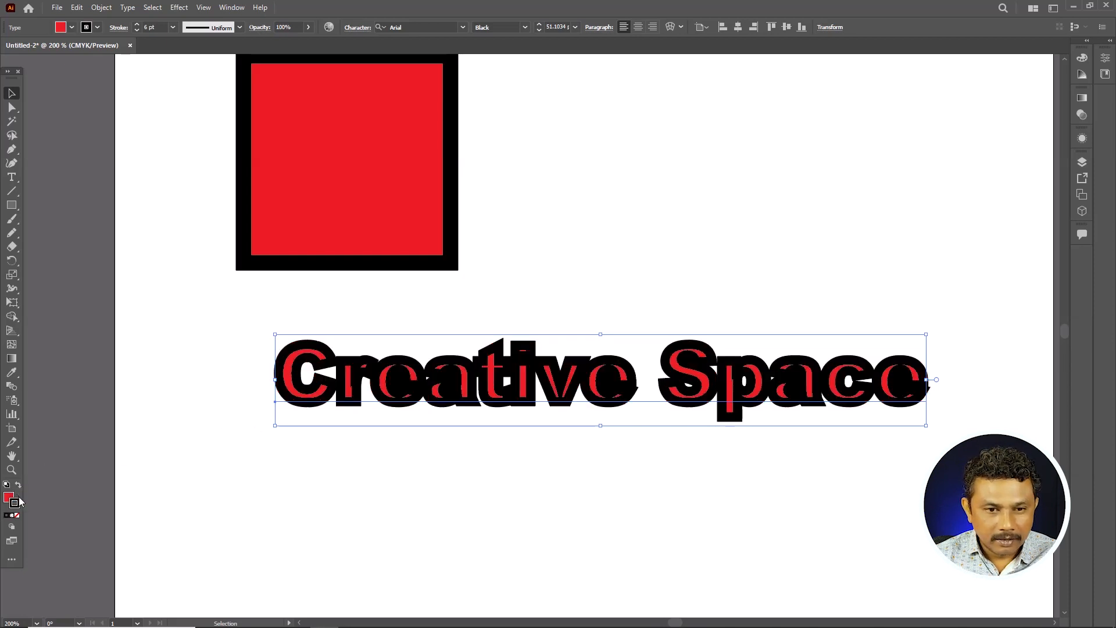
left_click(18, 487)
left_click(18, 487)
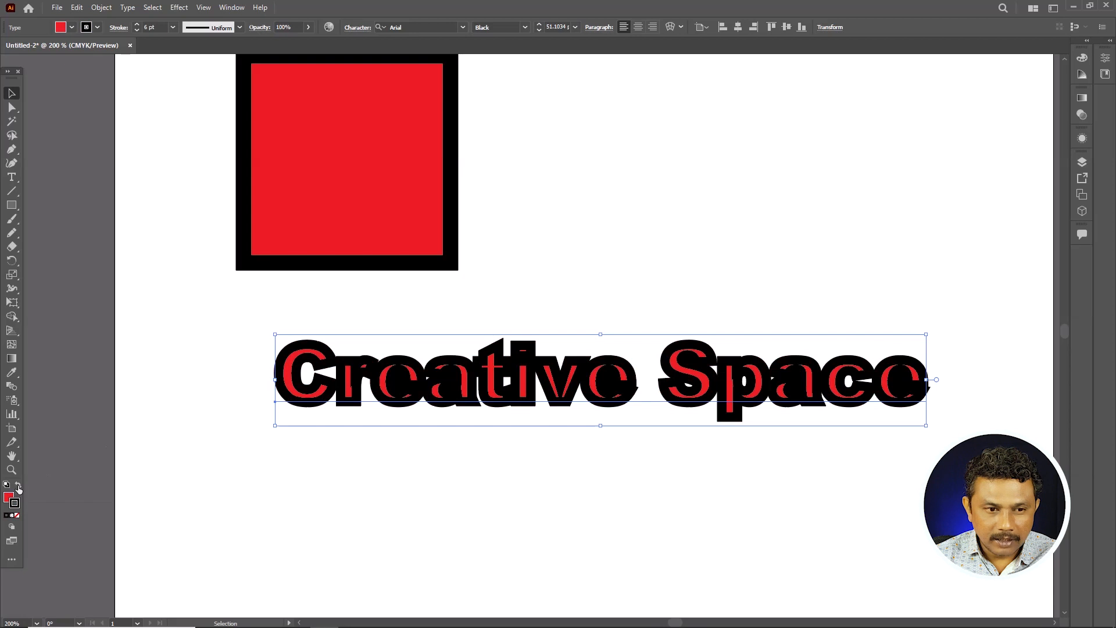
left_click(18, 487)
left_click(18, 487)
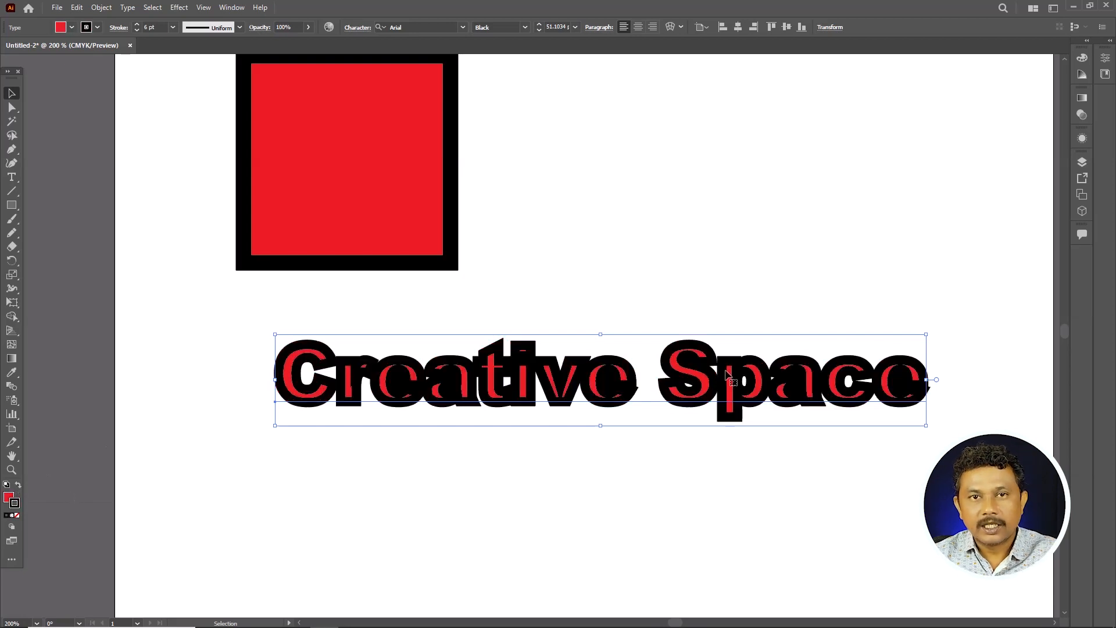
- Try to align the text's stroke to the inside
left_click(72, 27)
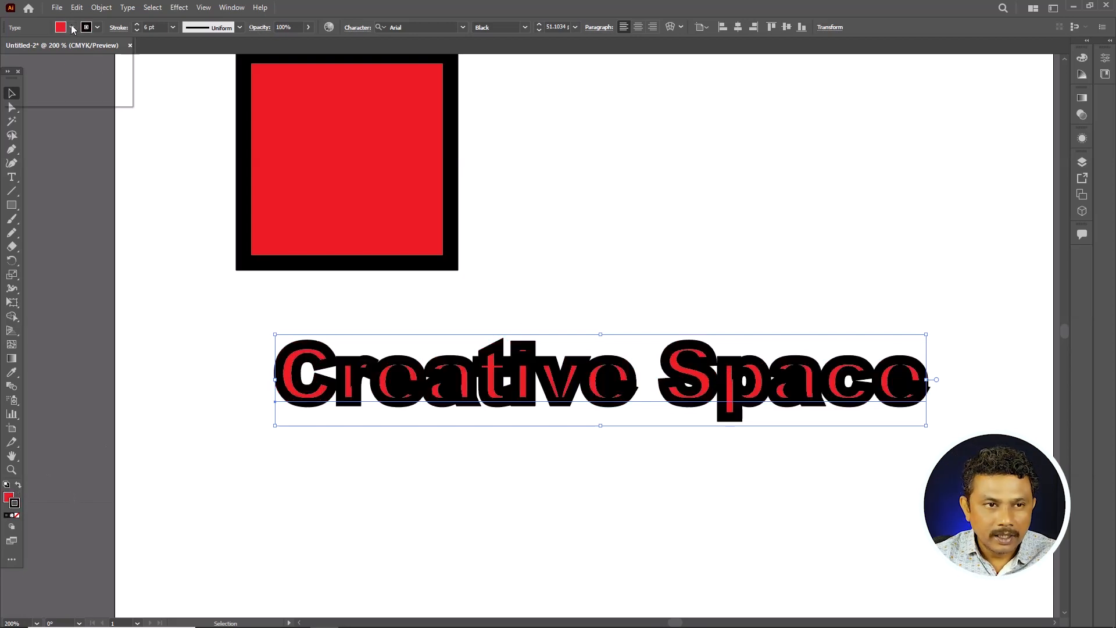
left_click(121, 29)
left_click(119, 28)
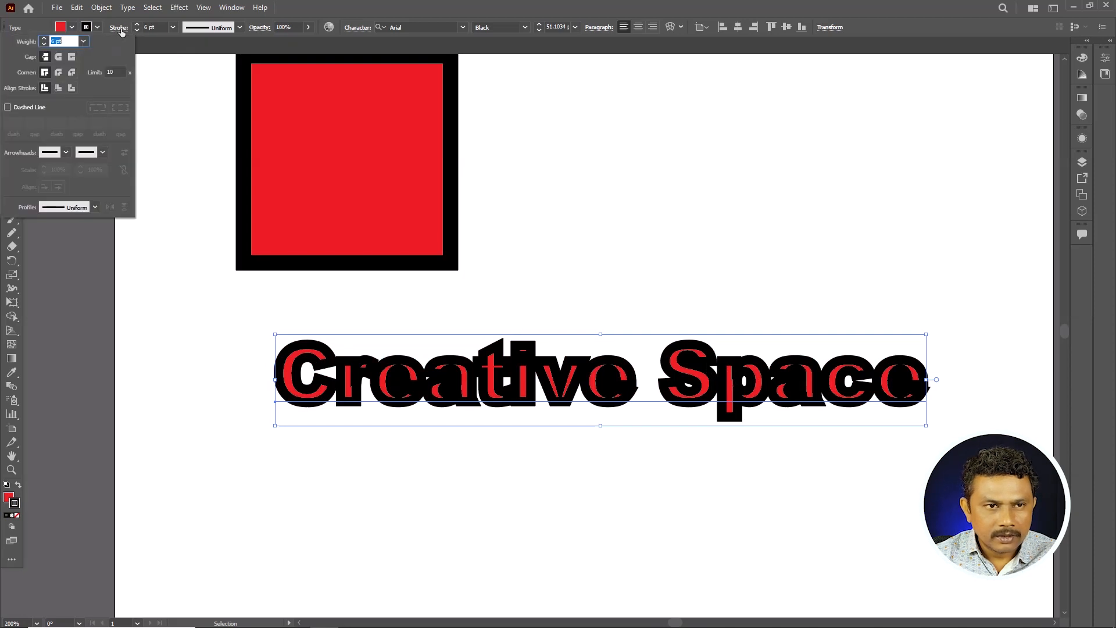
left_click(58, 89)
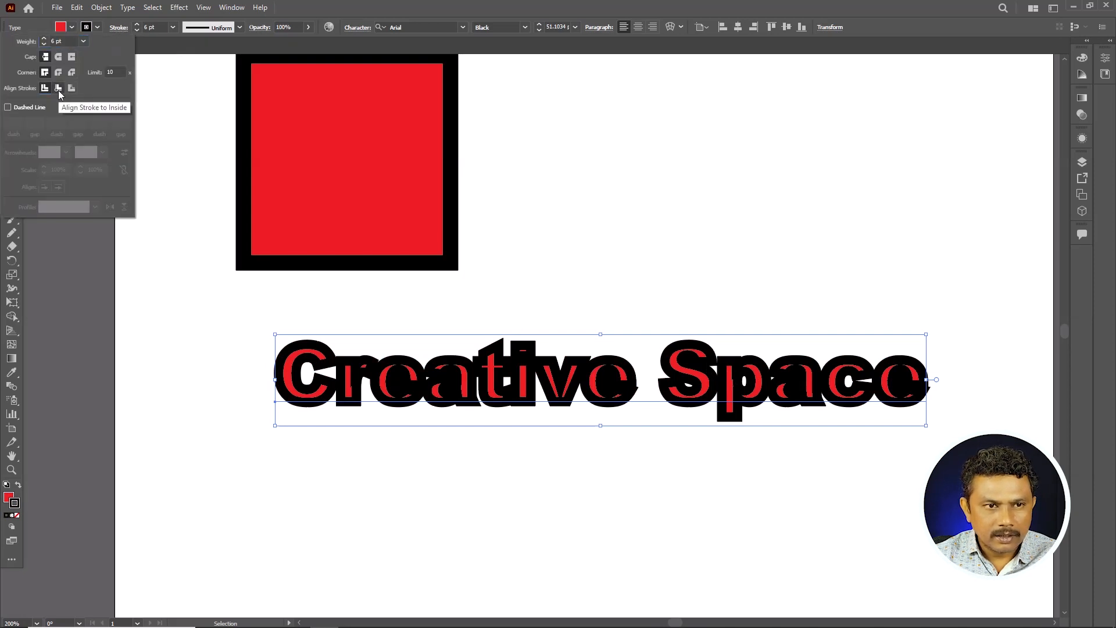
left_click(375, 181)
- Align the red square's 10 pt black stroke to the inside of its path
left_click(379, 179)
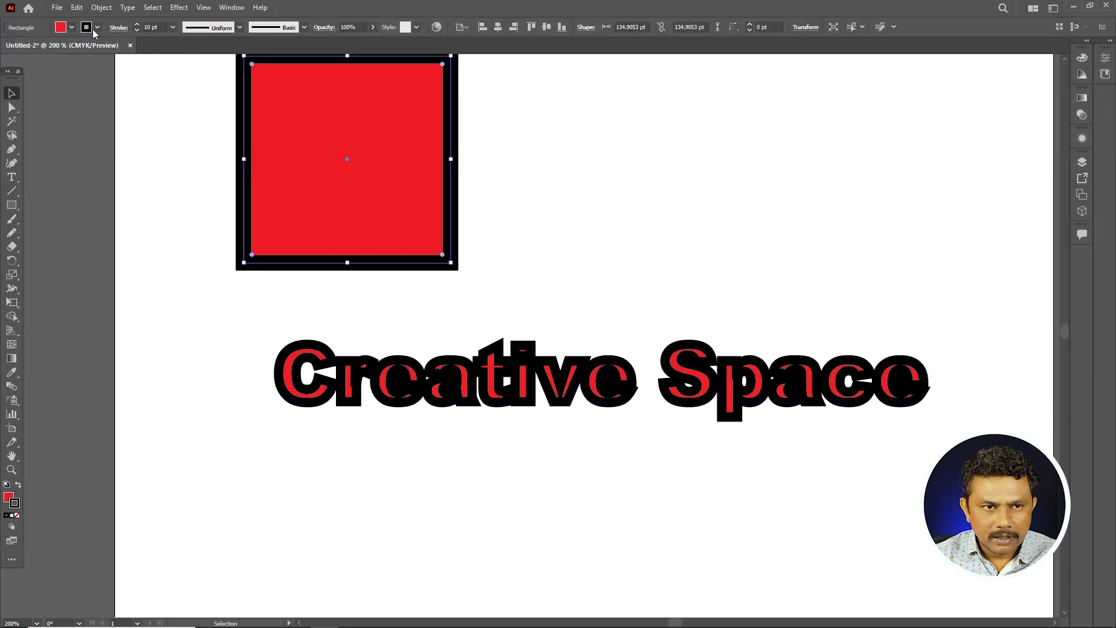
left_click_drag(395, 217, 432, 275)
scroll(478, 286, "up", 3)
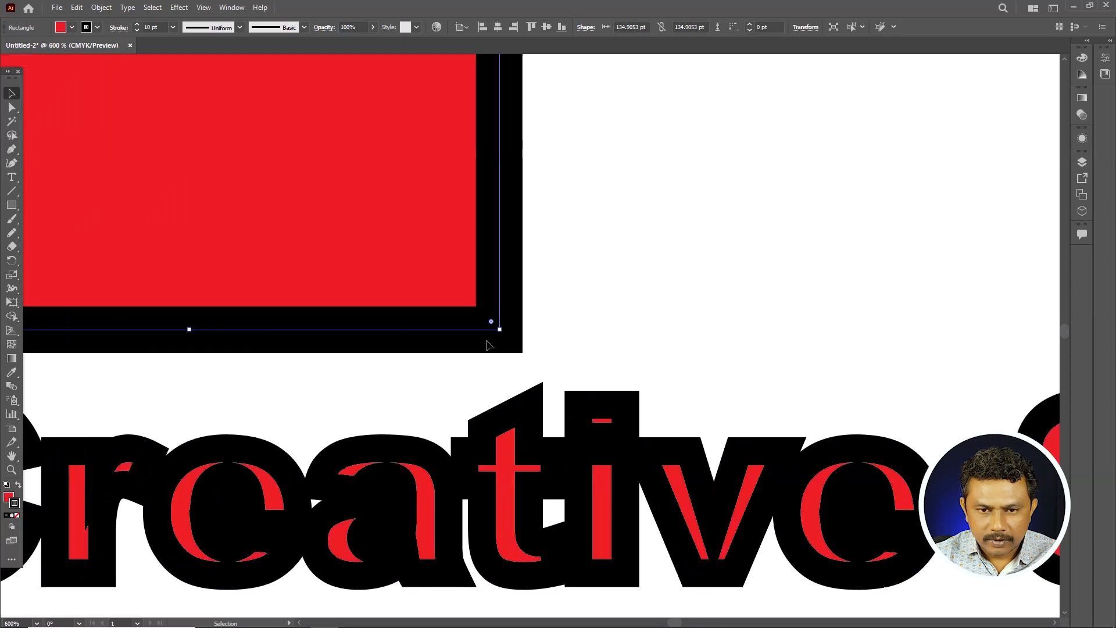
left_click(121, 29)
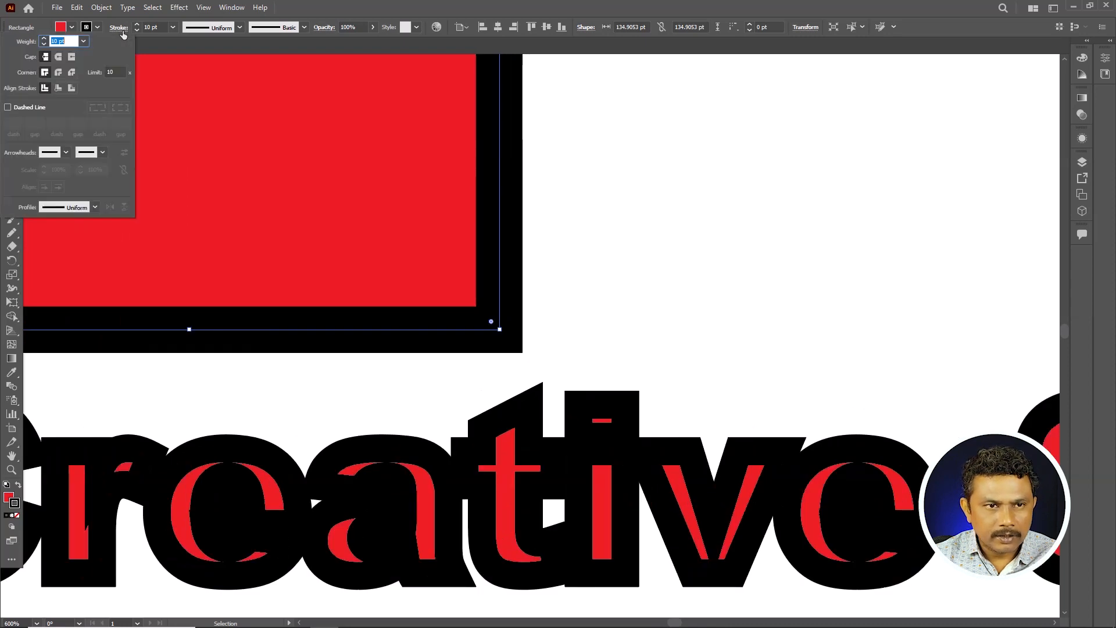
left_click(57, 88)
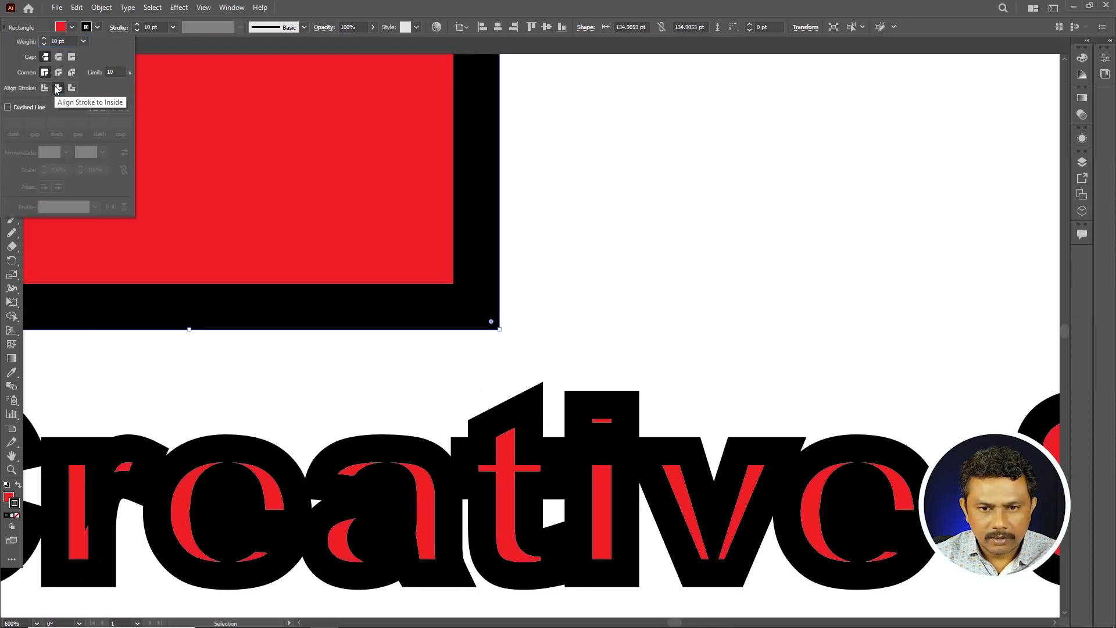
- Try to align the "Creative Space" text's stroke to the inside, as on the square
left_click(504, 462)
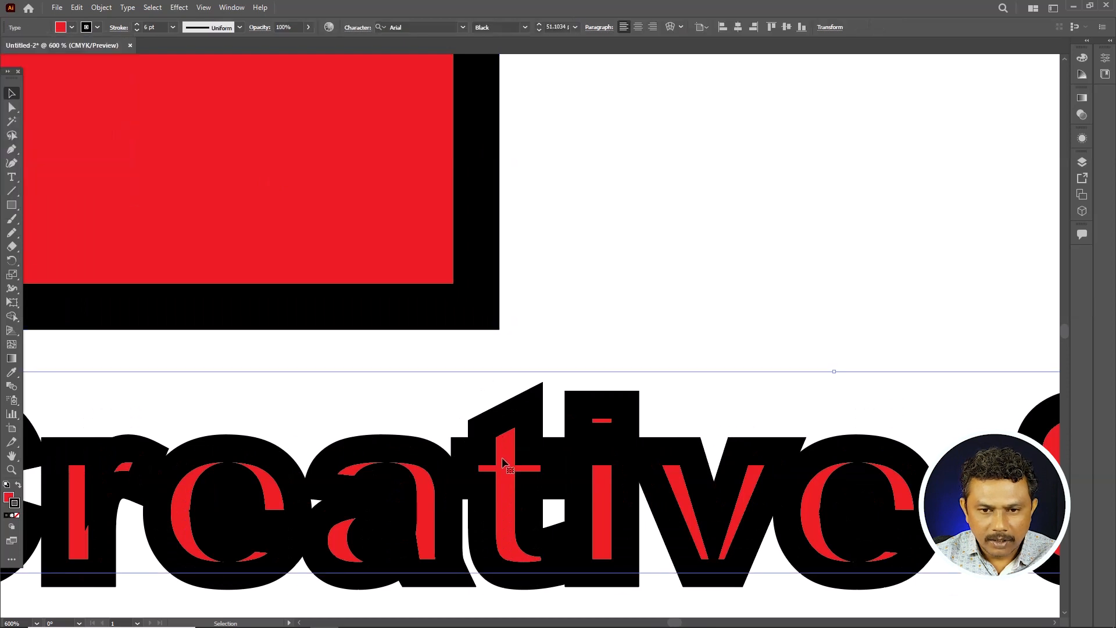
left_click(117, 29)
left_click(61, 87)
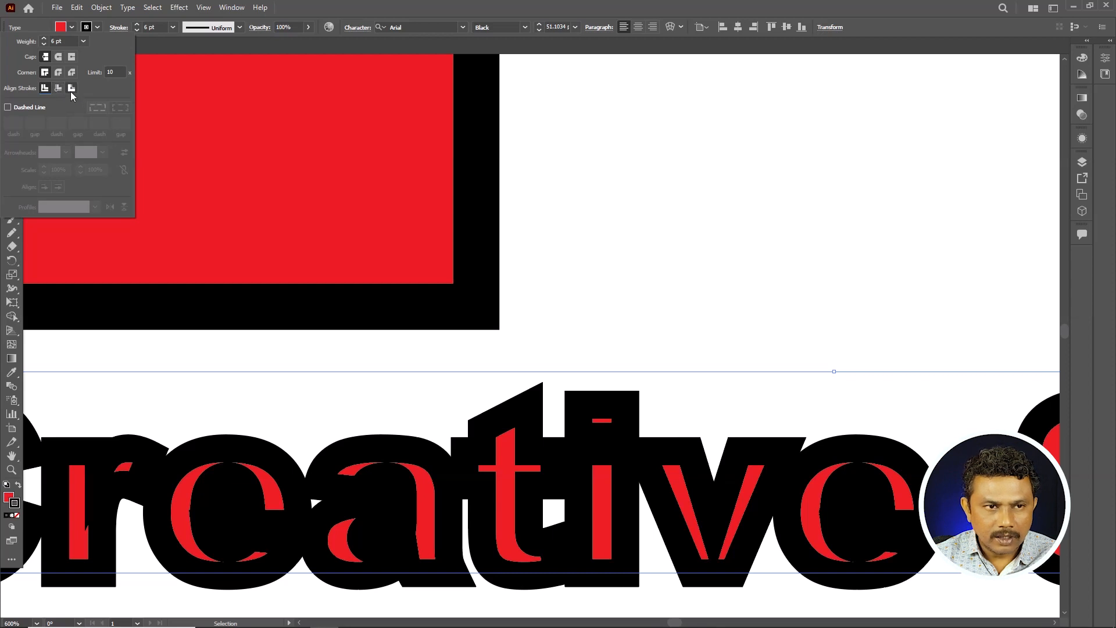
left_click(603, 438)
- Move the "Creative Space" text up over the square and place a duplicate straight below it
scroll(635, 407, "down", 4)
scroll(922, 456, "up", 1)
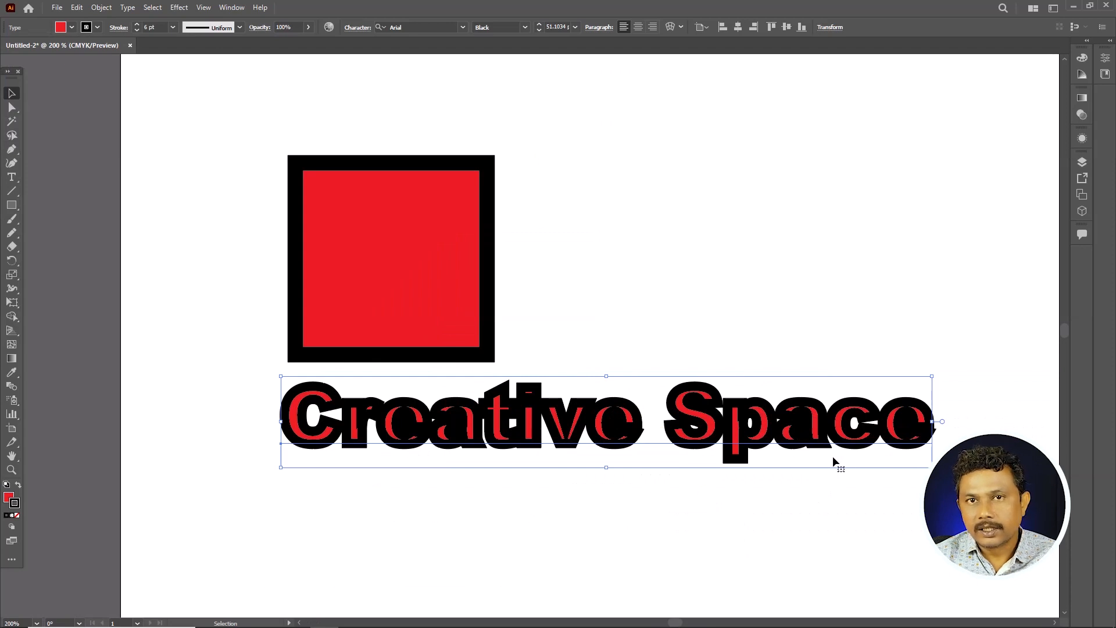
left_click_drag(656, 414, 651, 247)
left_click_drag(597, 278, 597, 475, "alt+shift")
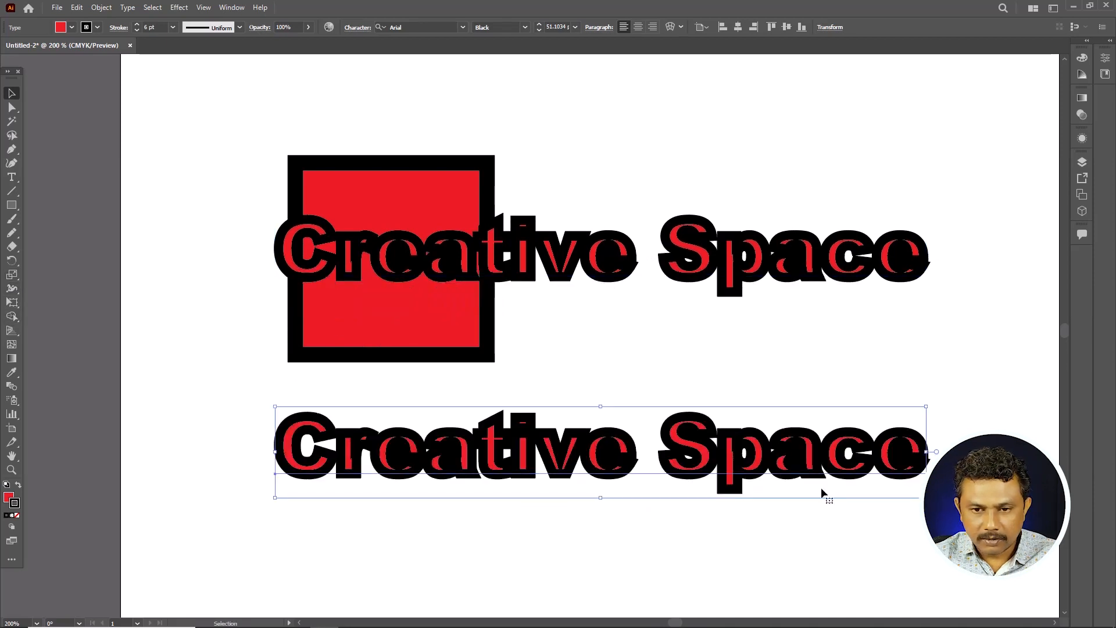
- Remove both the fill and the stroke from the lower copy of the text and keep it selected
left_click(17, 516)
left_click(18, 484)
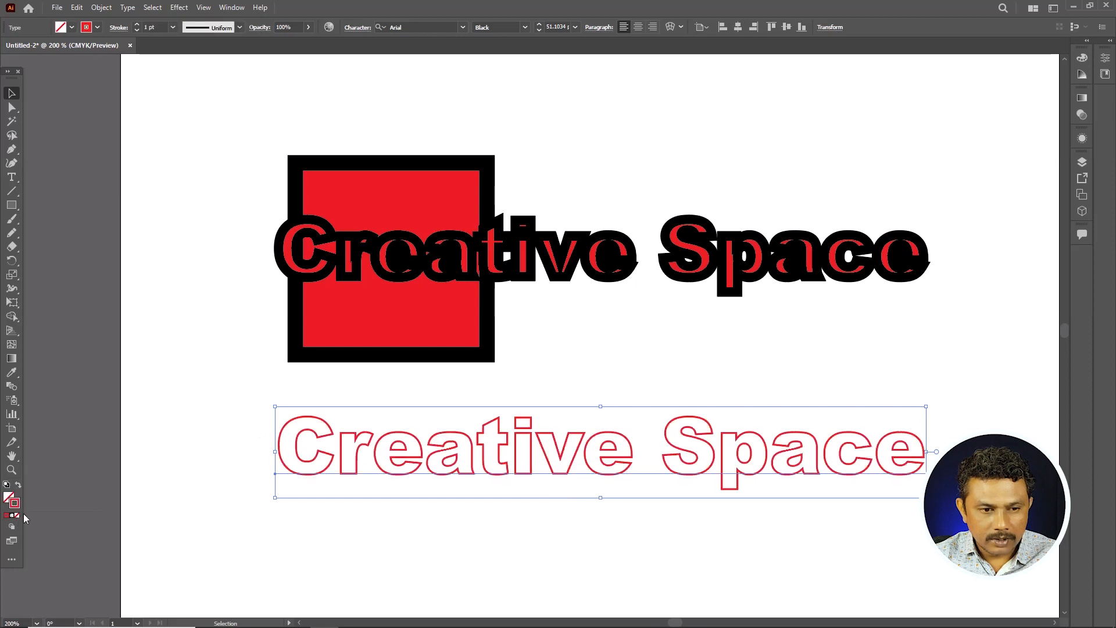
left_click(17, 515)
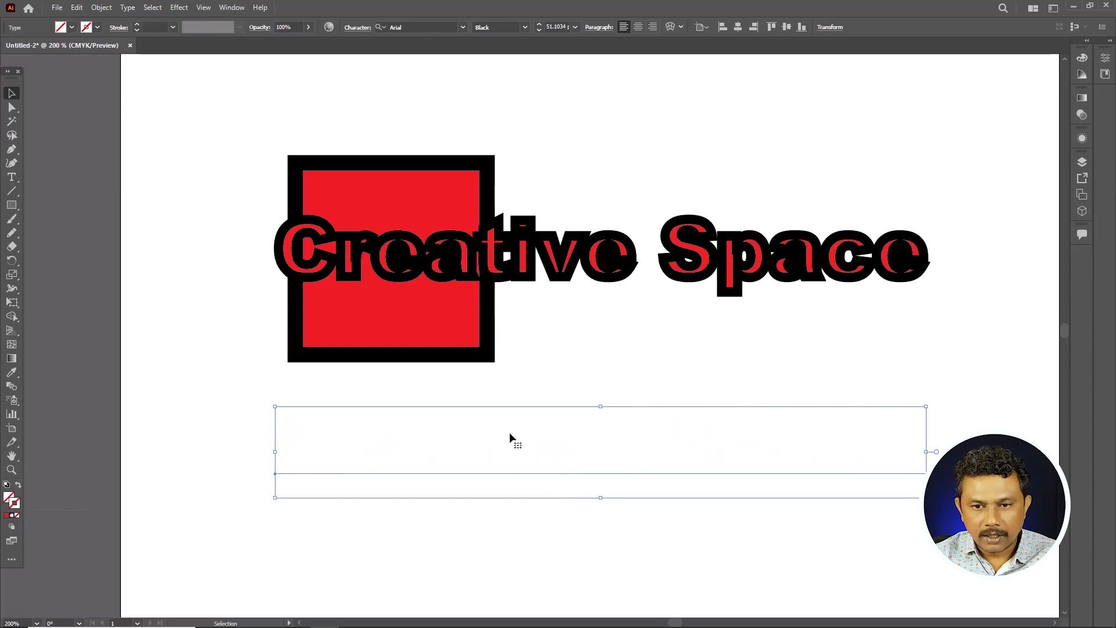
left_click(401, 132)
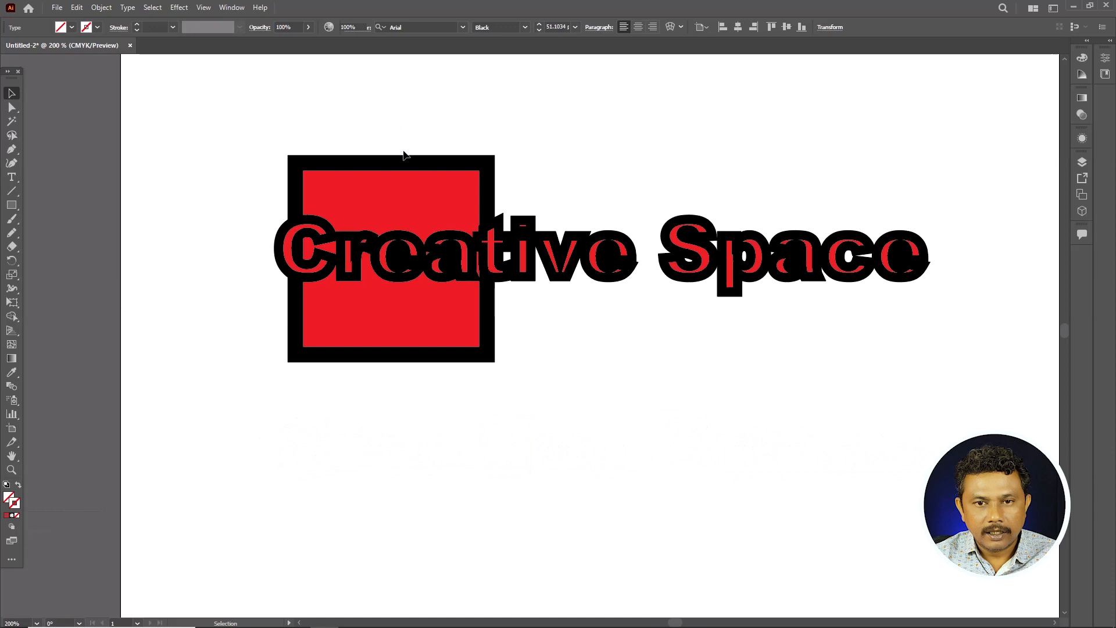
left_click(620, 434)
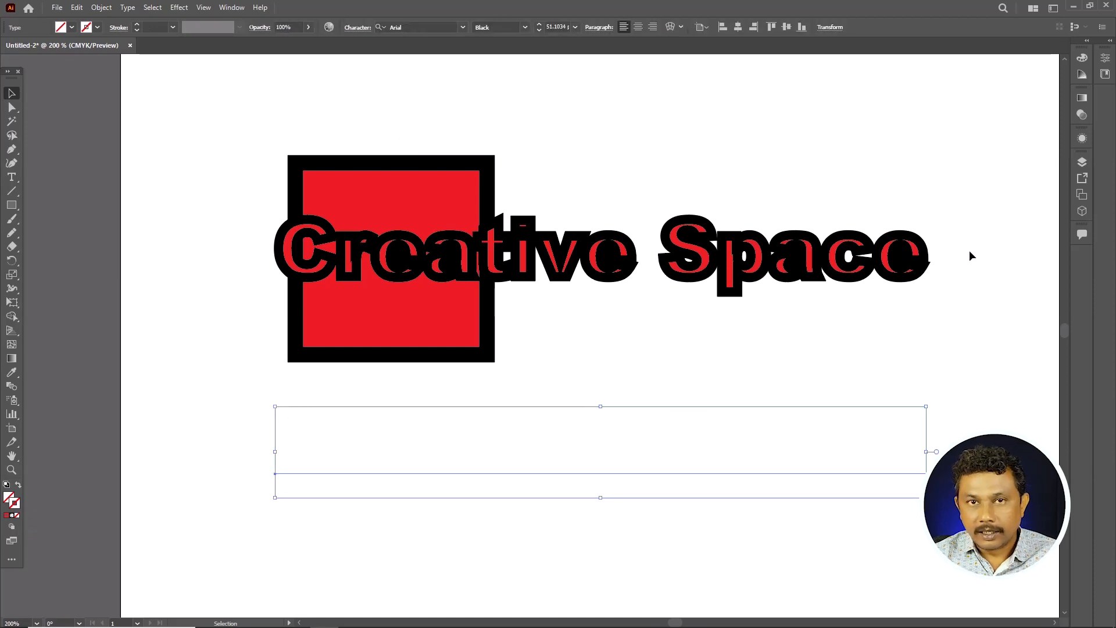
- Show the lower text's appearance attributes and examine the stroke and fill of its characters
left_click(1083, 140)
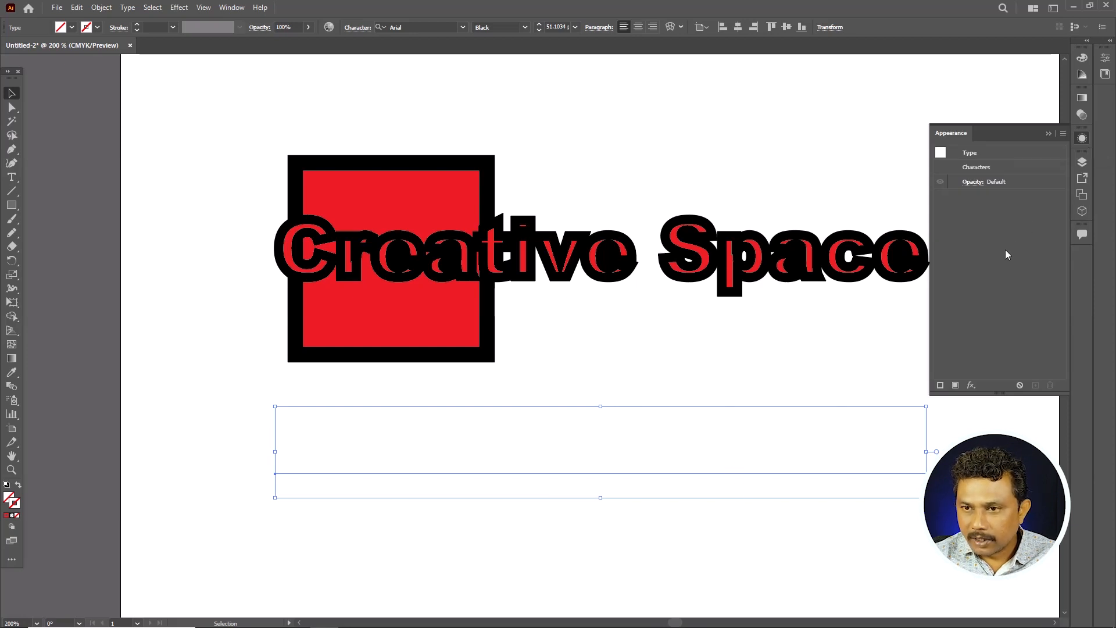
double_click(780, 459)
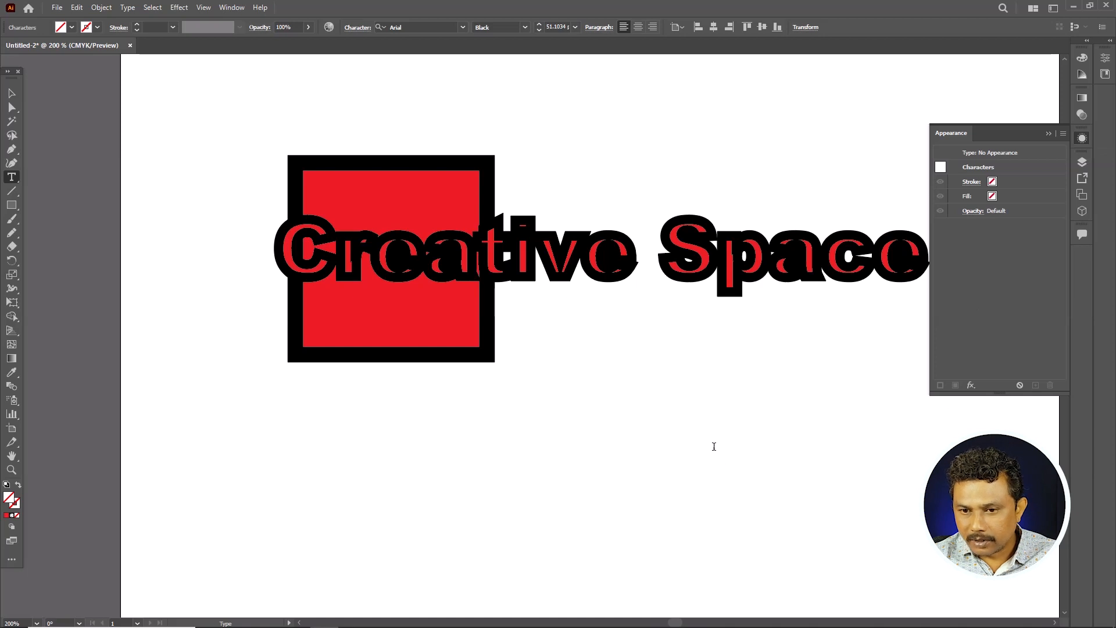
key("ctrl+a")
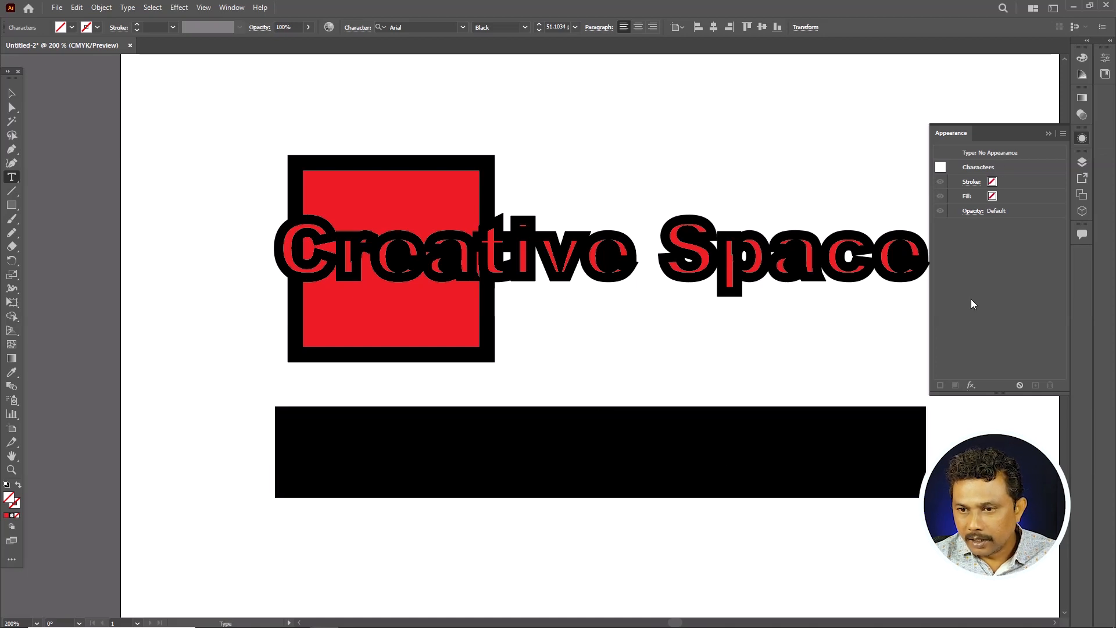
left_click(886, 443)
key("Escape")
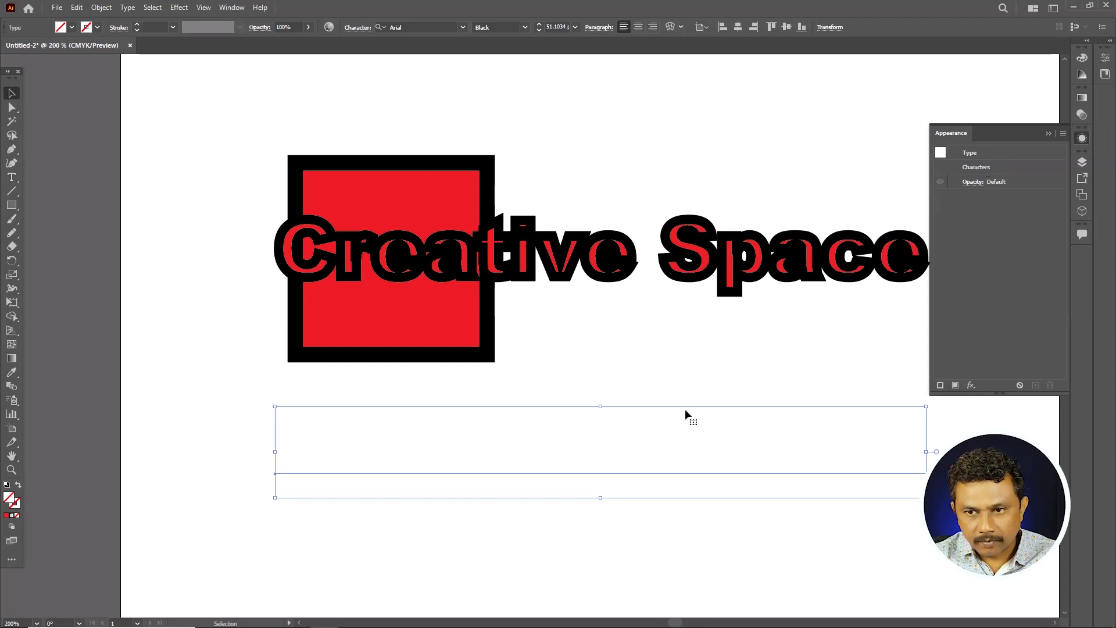
- Add a new fill and stroke entry to the lower text's appearance and colour the fill red
left_click(942, 388)
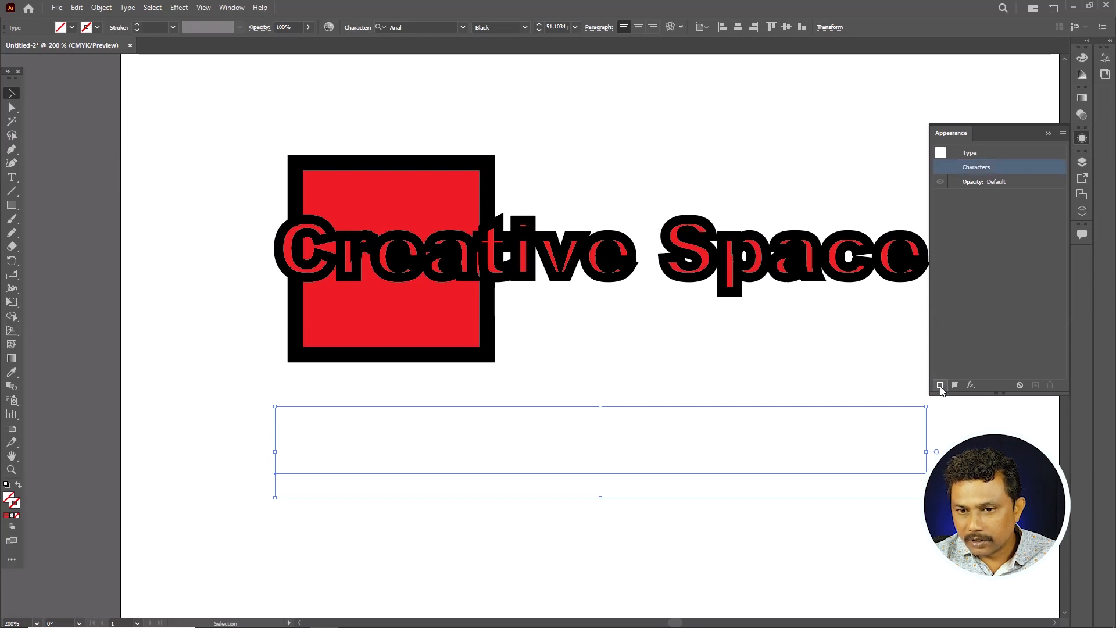
left_click(941, 387)
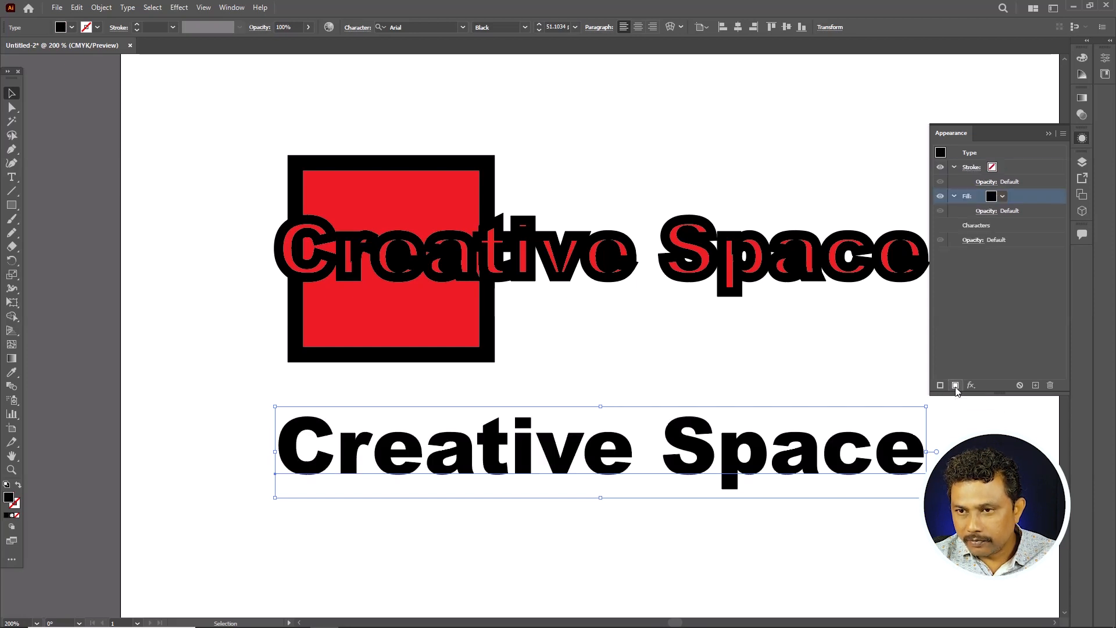
left_click(993, 199)
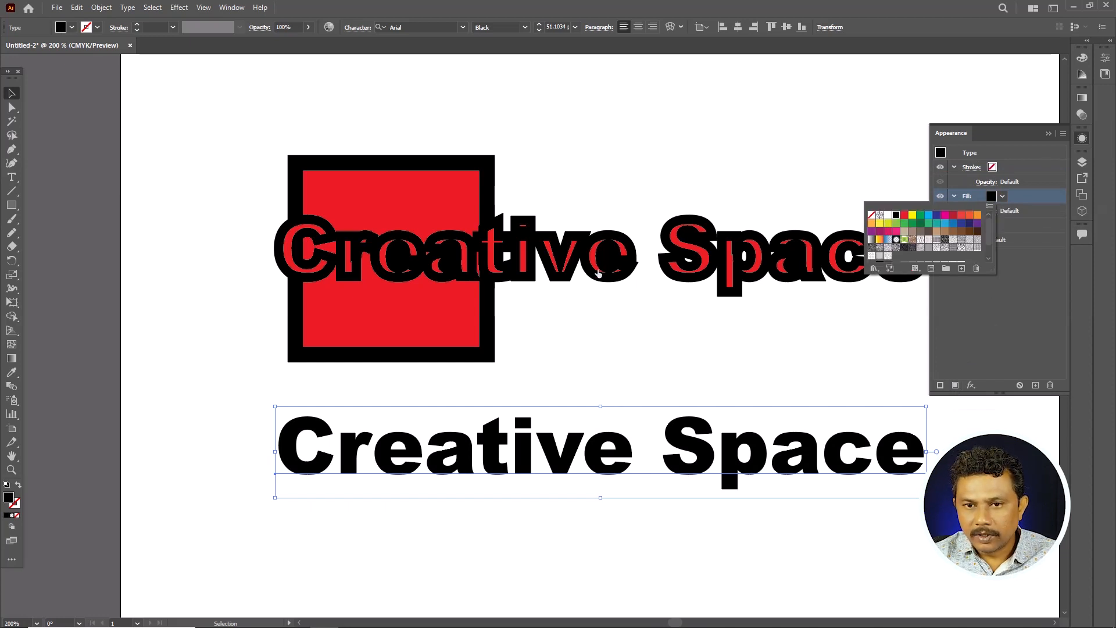
left_click(904, 216)
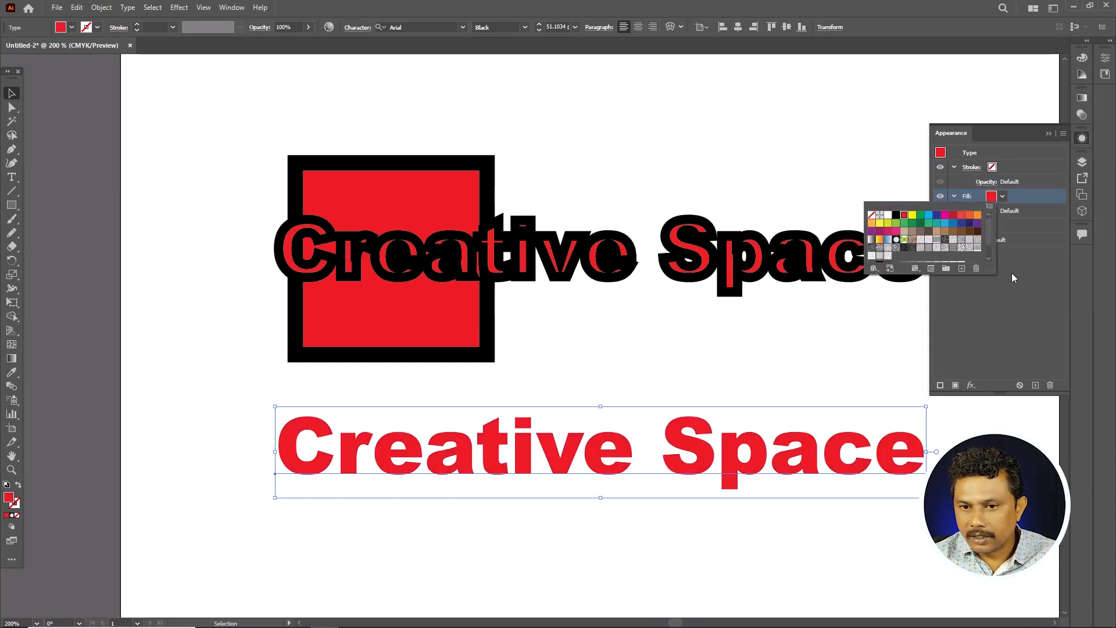
- Colour the lower text's new appearance stroke black and set its weight to 16 pt
left_click(1031, 166)
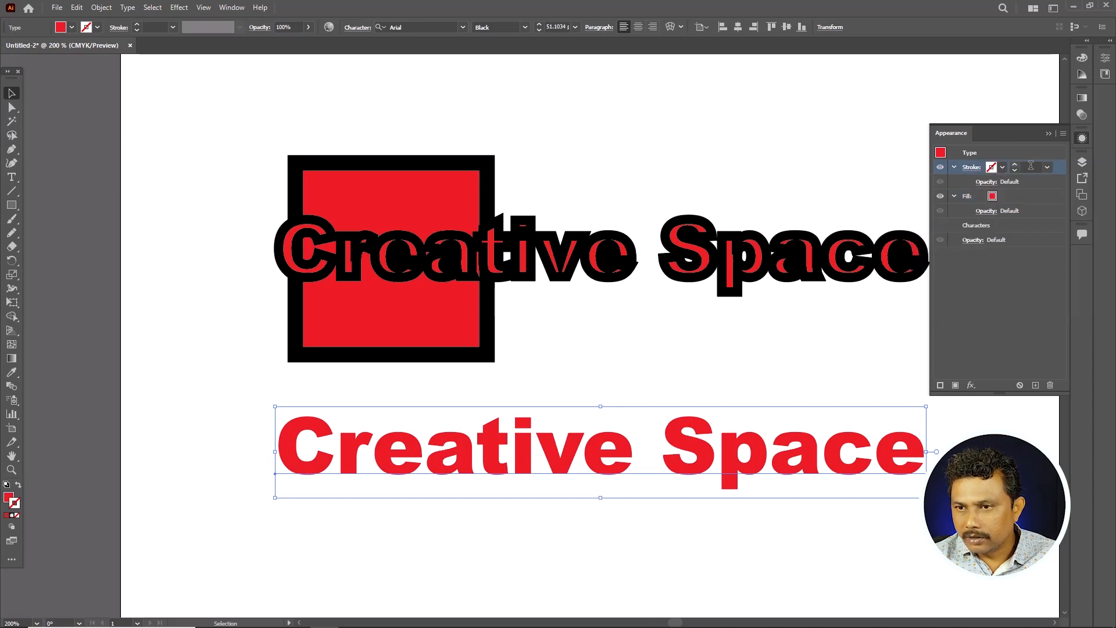
left_click(1001, 168)
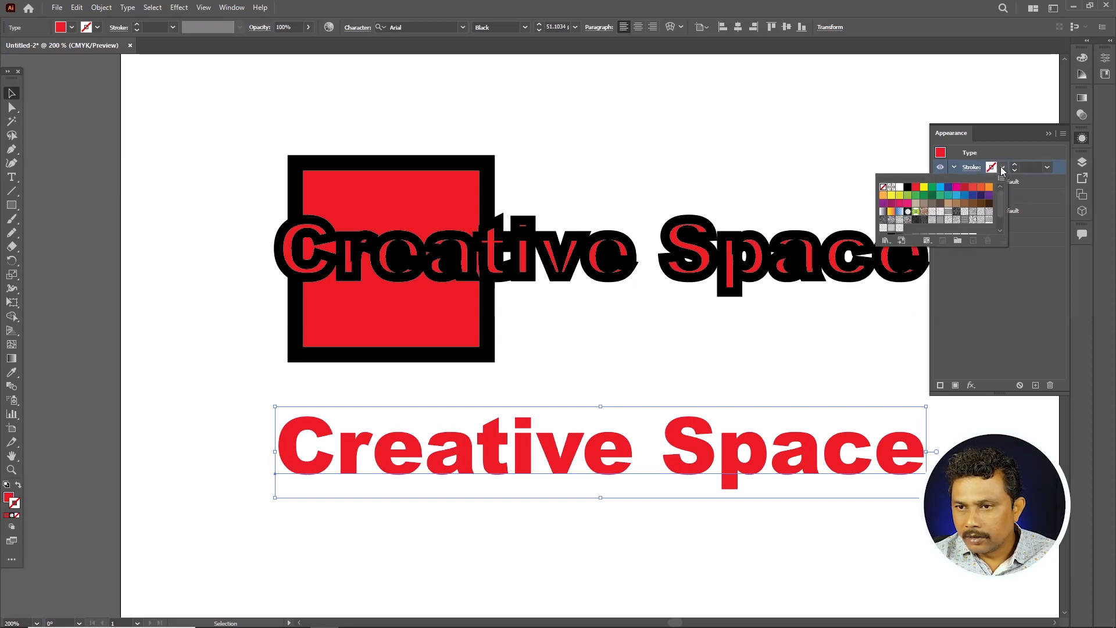
left_click(909, 188)
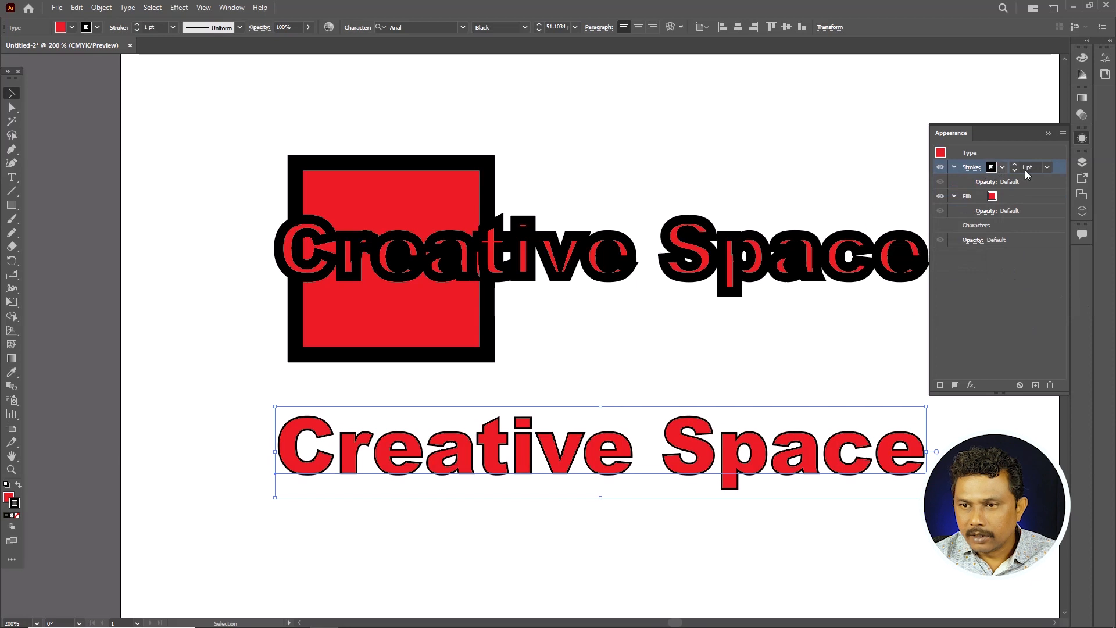
left_click(1048, 168)
left_click(1051, 376)
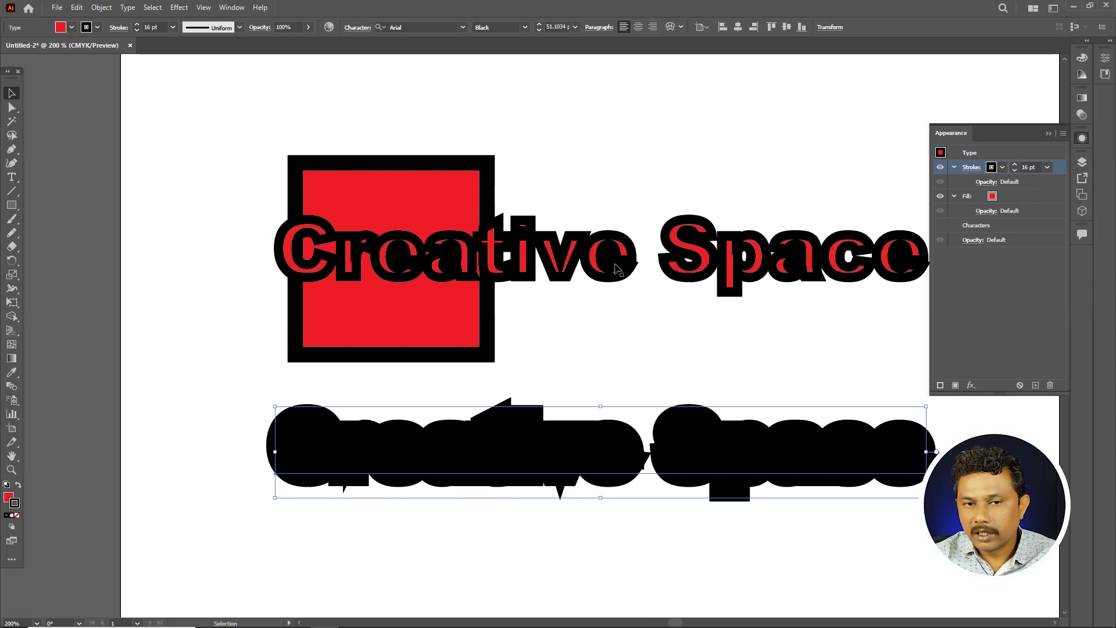
- Reorder the lower text's appearance so the black stroke sits beneath the red fill, and inspect the lettering
left_click(1024, 292)
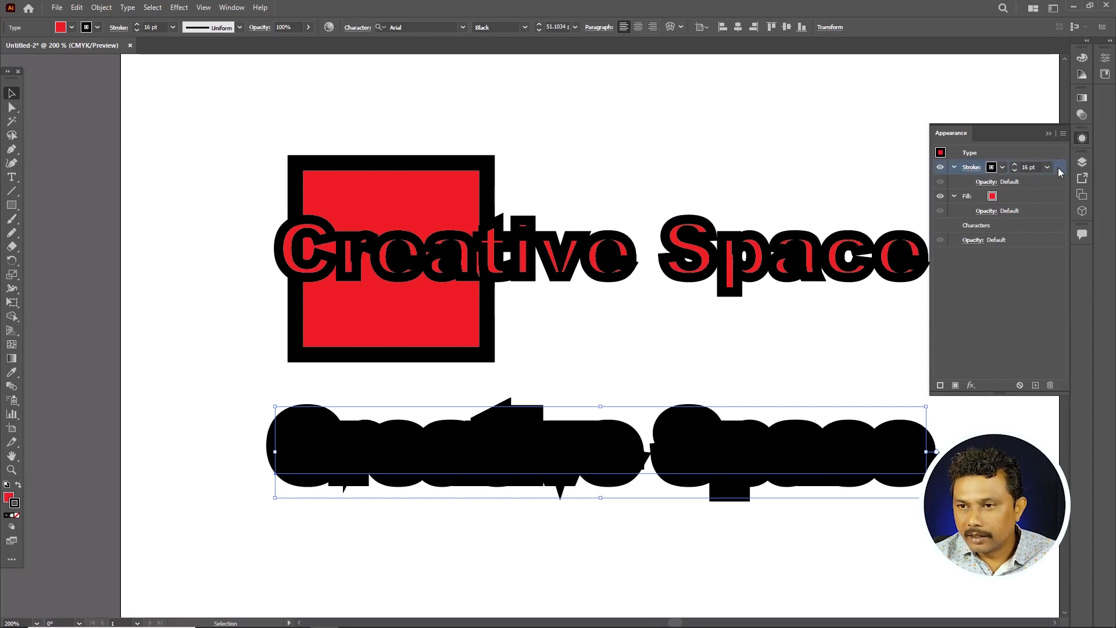
left_click_drag(1059, 168, 1051, 219)
scroll(509, 476, "right", 5)
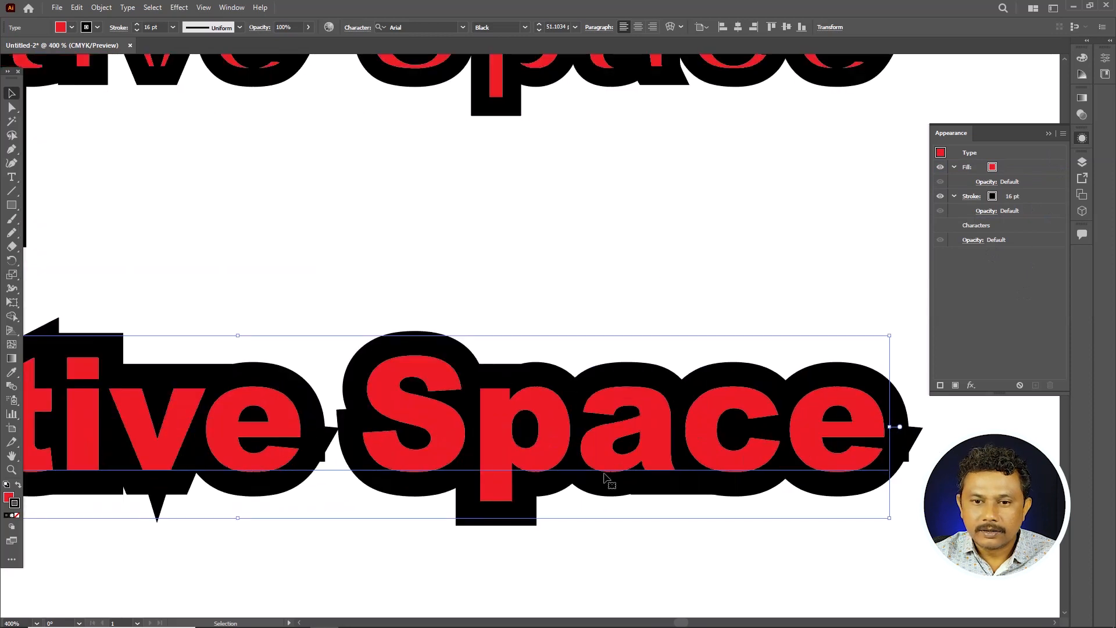
scroll(358, 470, "up", 1)
scroll(293, 483, "down", 3)
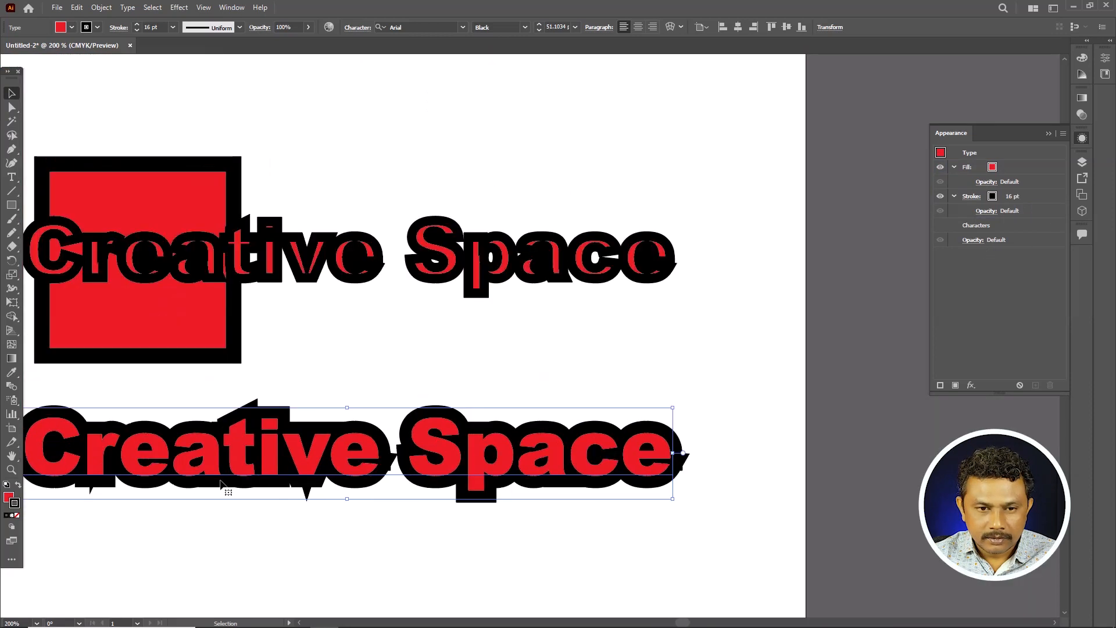
scroll(123, 481, "up", 1)
scroll(124, 483, "up", 2)
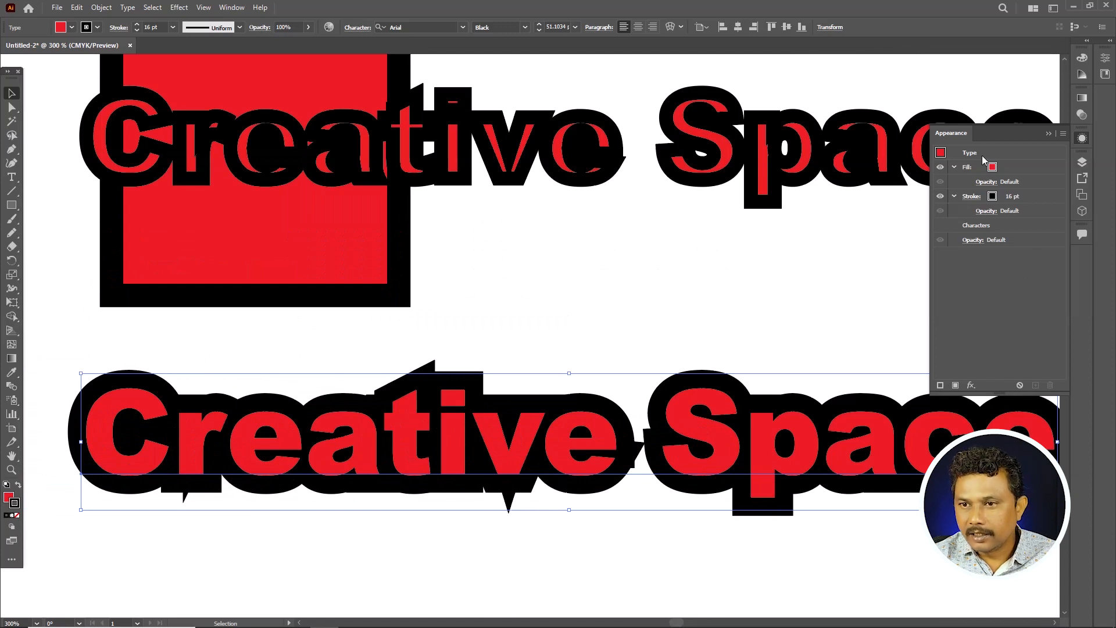
- Give the lower text's stroke a projecting cap and compare the corner joins, ending with the round join
left_click(975, 196)
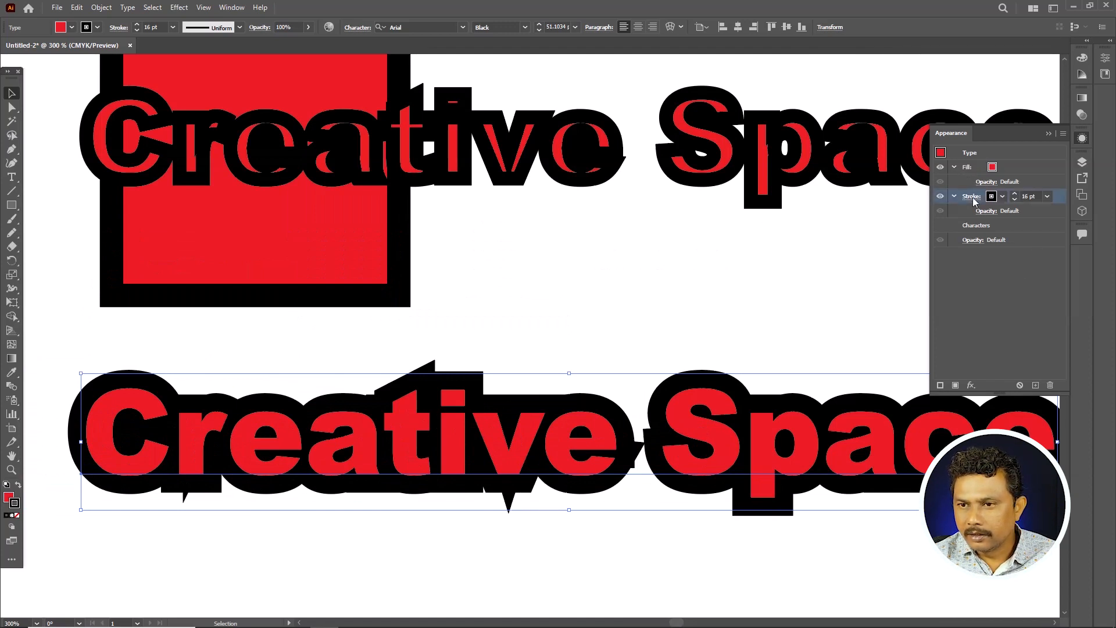
left_click(893, 230)
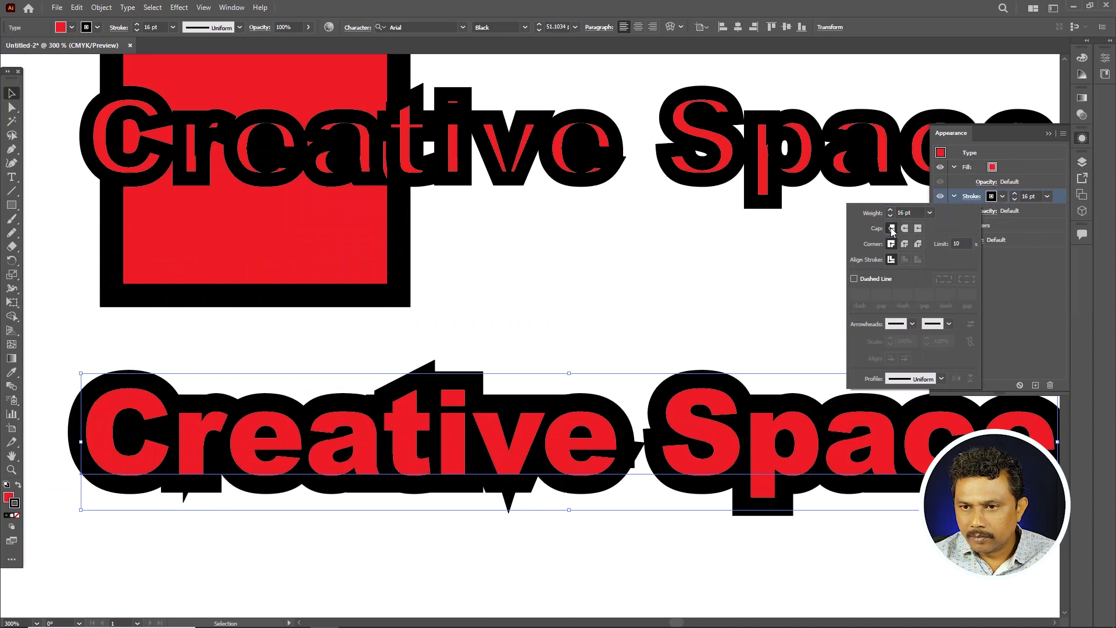
left_click(905, 229)
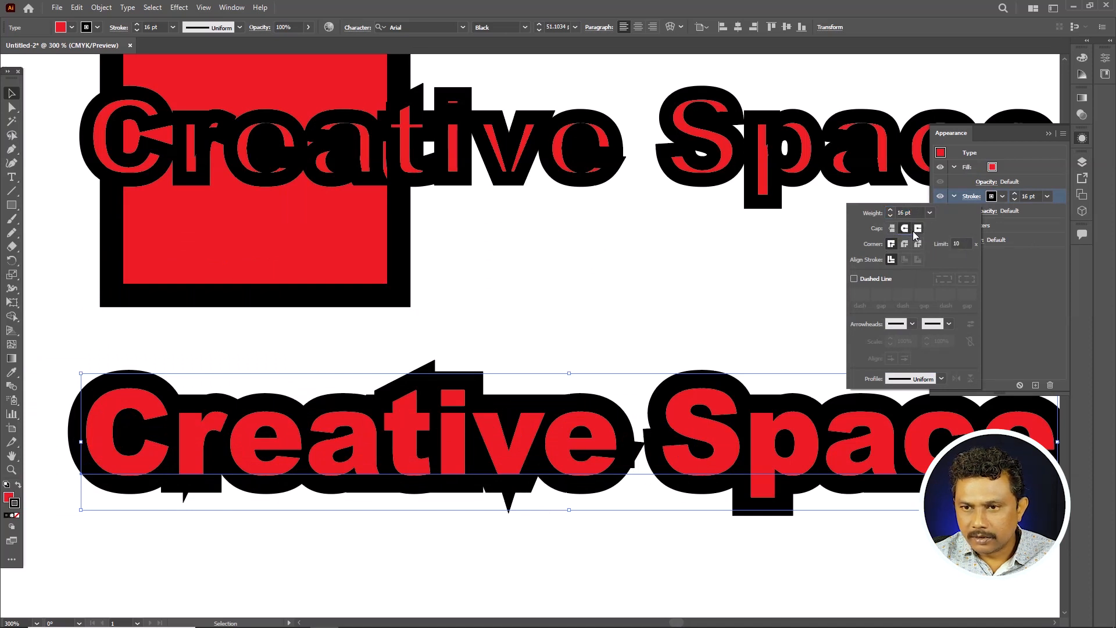
left_click(905, 244)
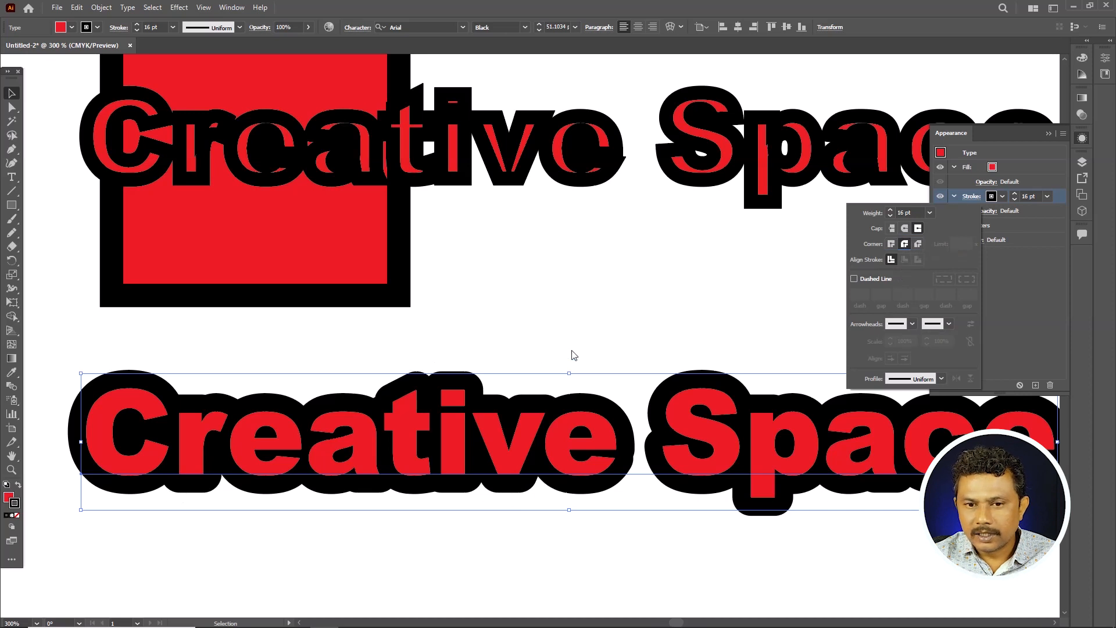
left_click(917, 244)
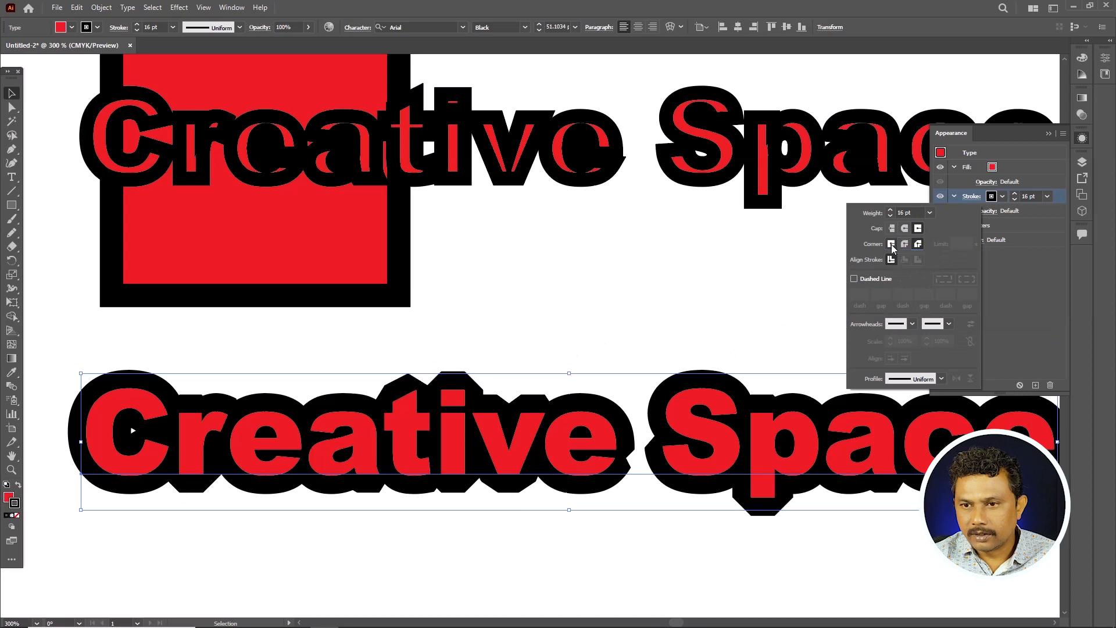
left_click(892, 244)
left_click(905, 244)
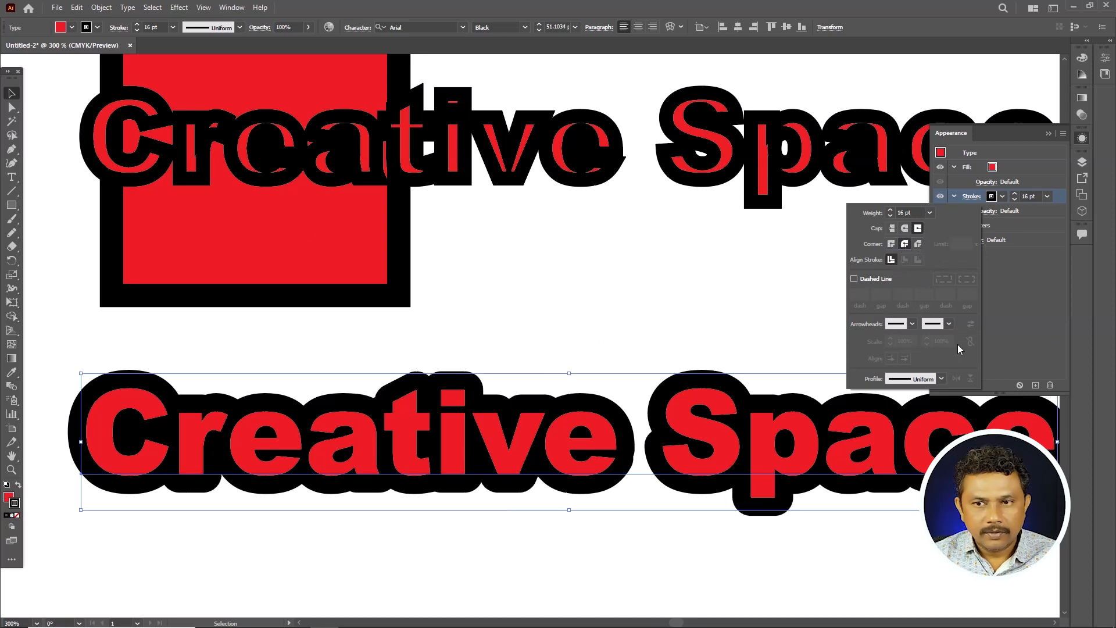
scroll(463, 432, "down", 1)
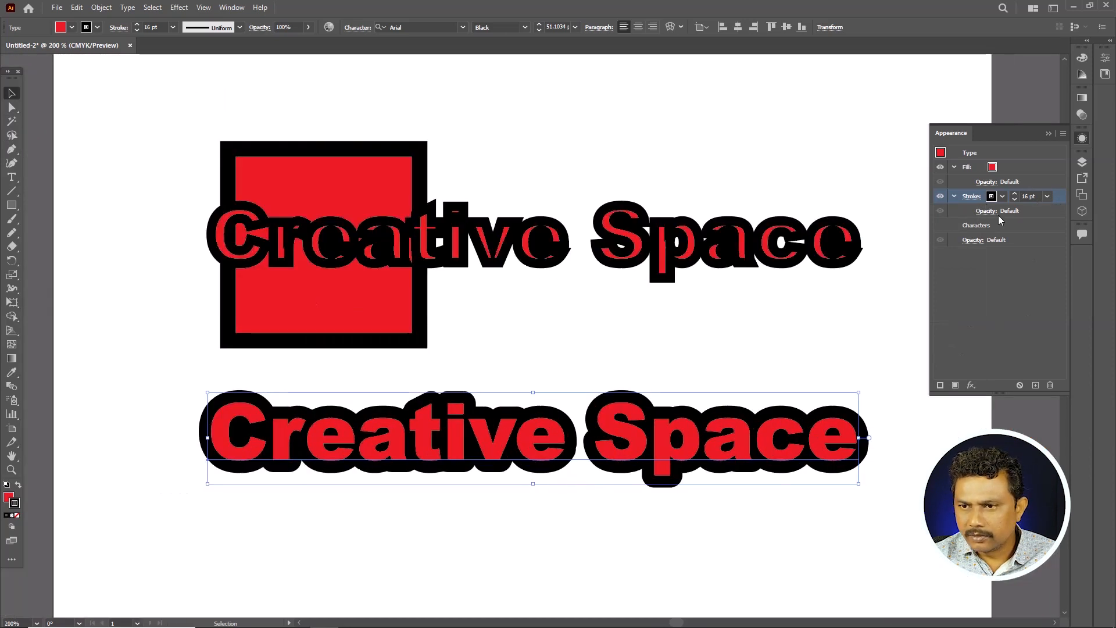
- Add a second stroke beneath the lower text's black stroke, with a 20 pt weight and a green colour
left_click(941, 386)
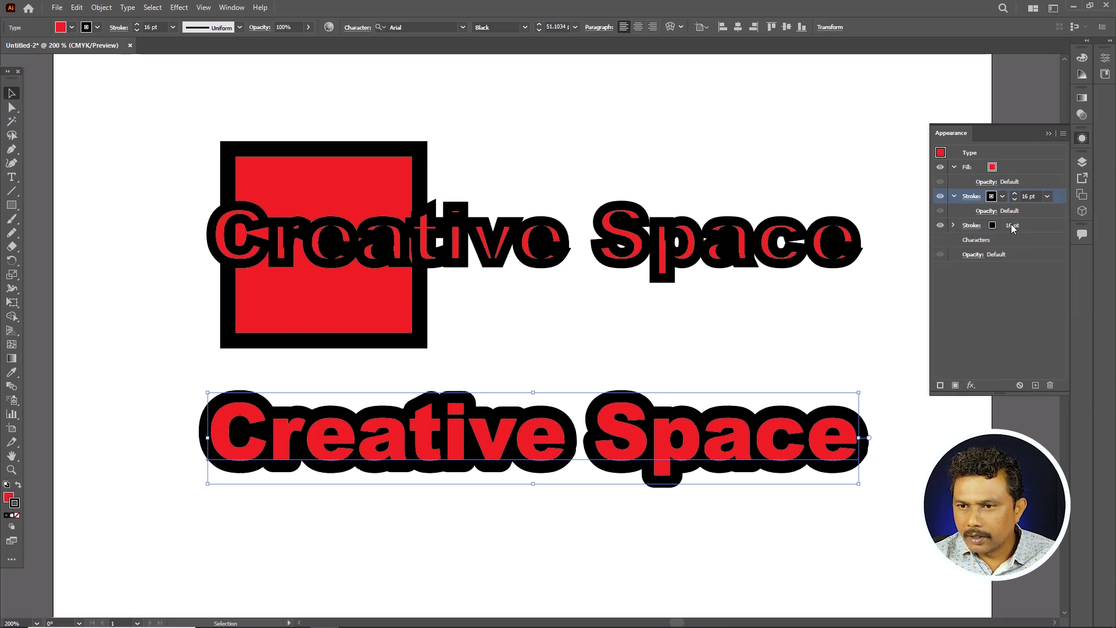
left_click(1049, 226)
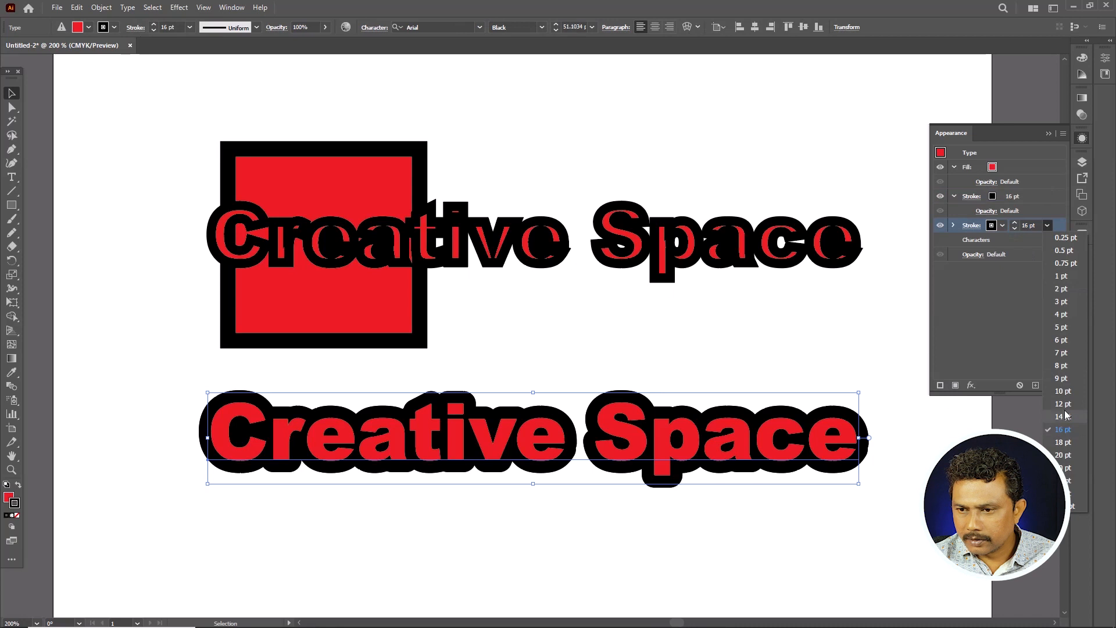
left_click(1063, 457)
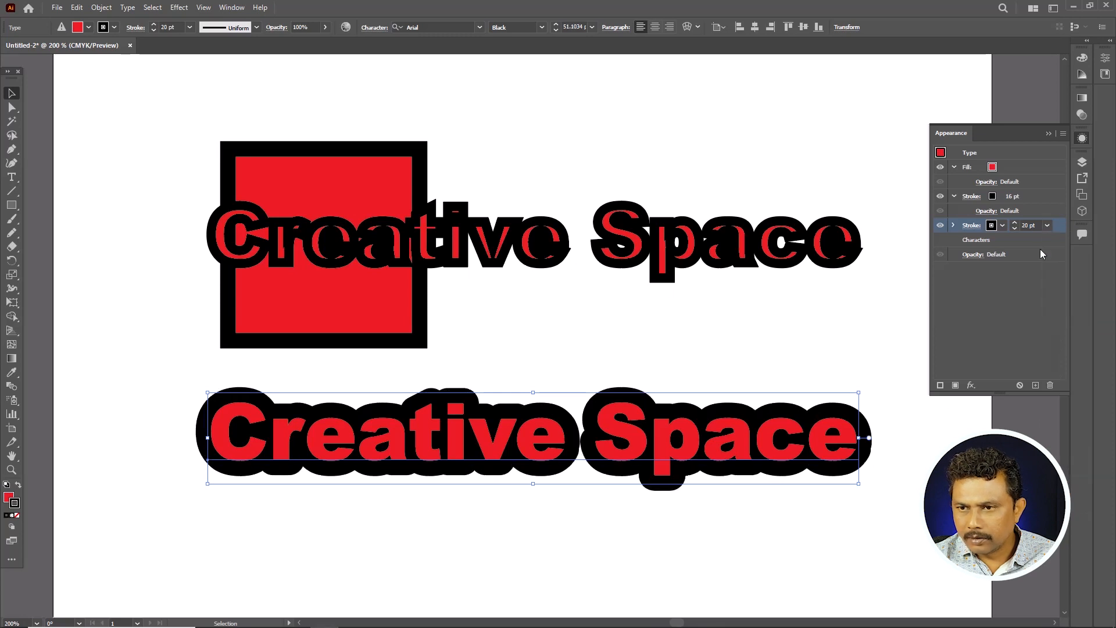
left_click(1001, 226)
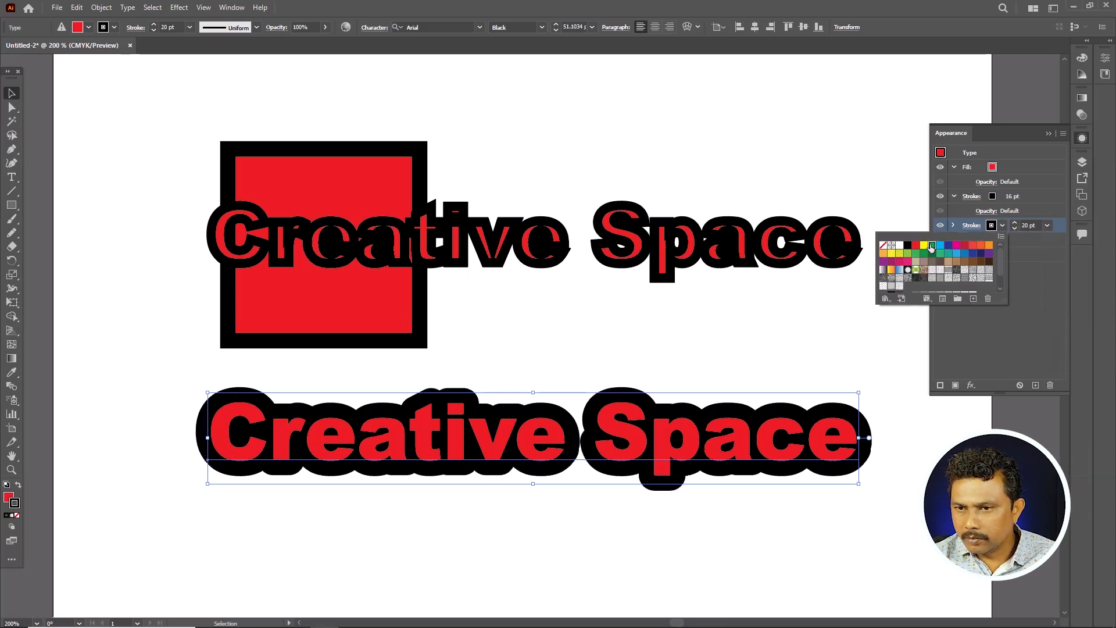
left_click(932, 247)
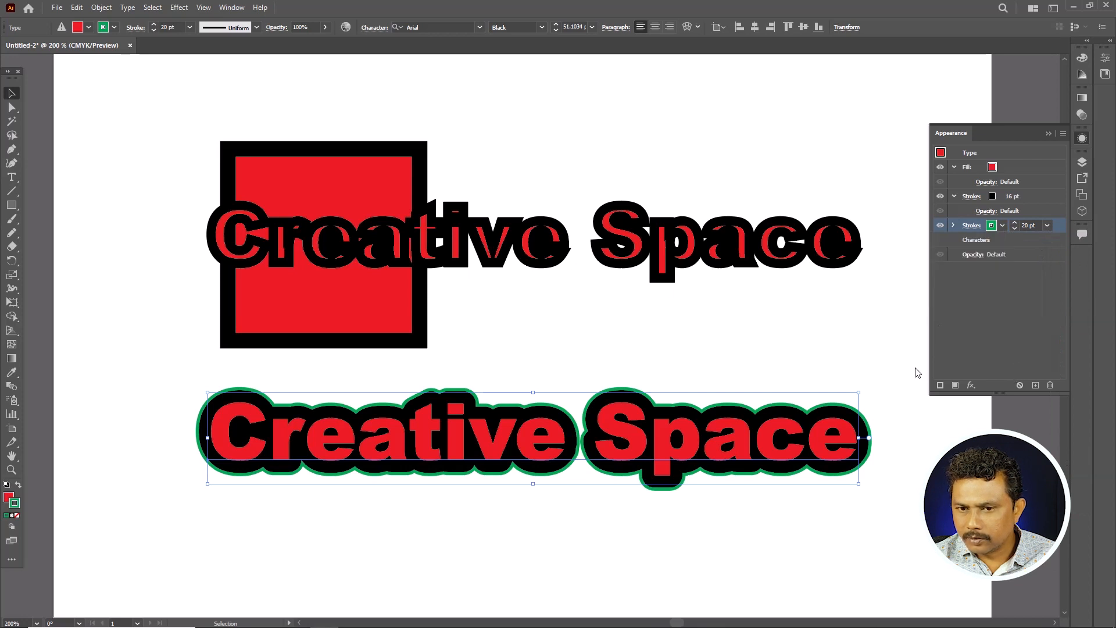
left_click(1014, 326)
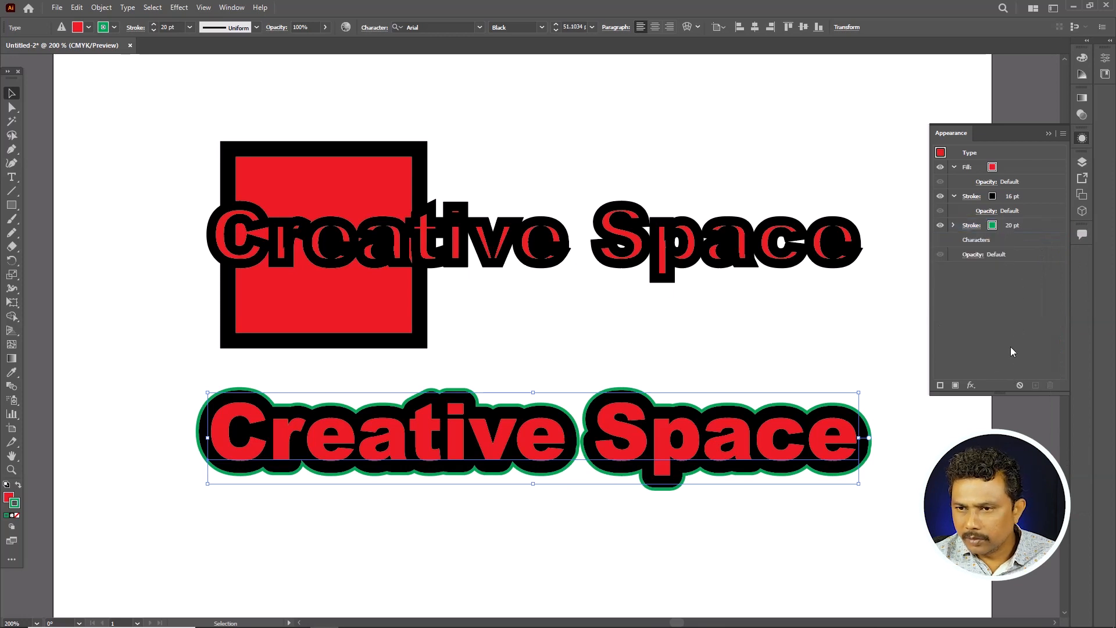
- Add a third stroke to the lower text's appearance, with a 40 pt weight and a light blue colour
left_click(941, 386)
left_click(1048, 168)
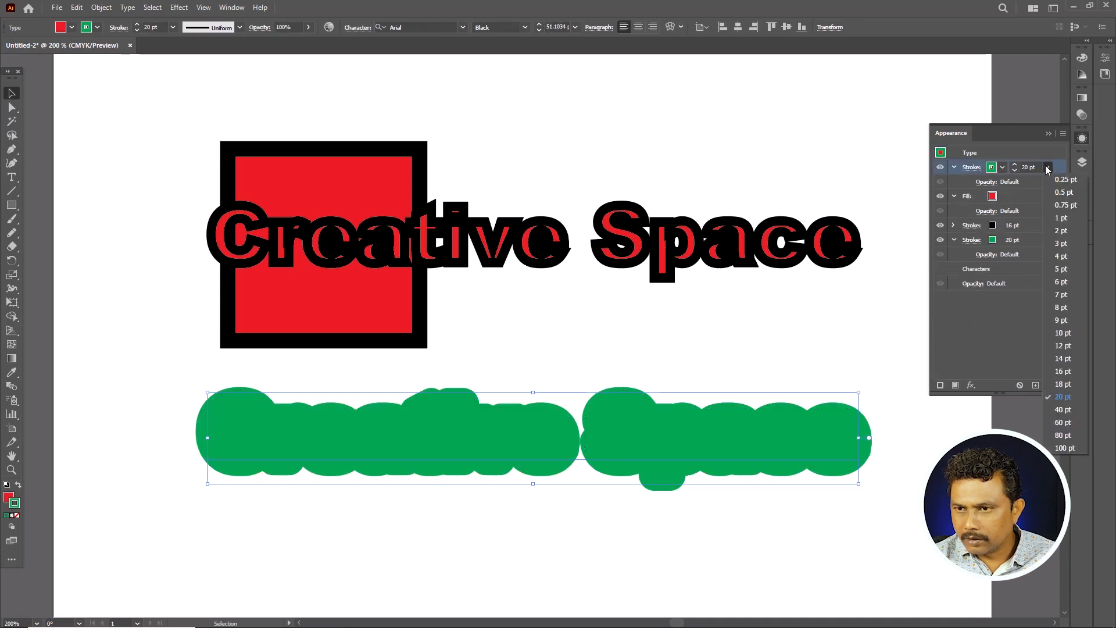
left_click(1069, 411)
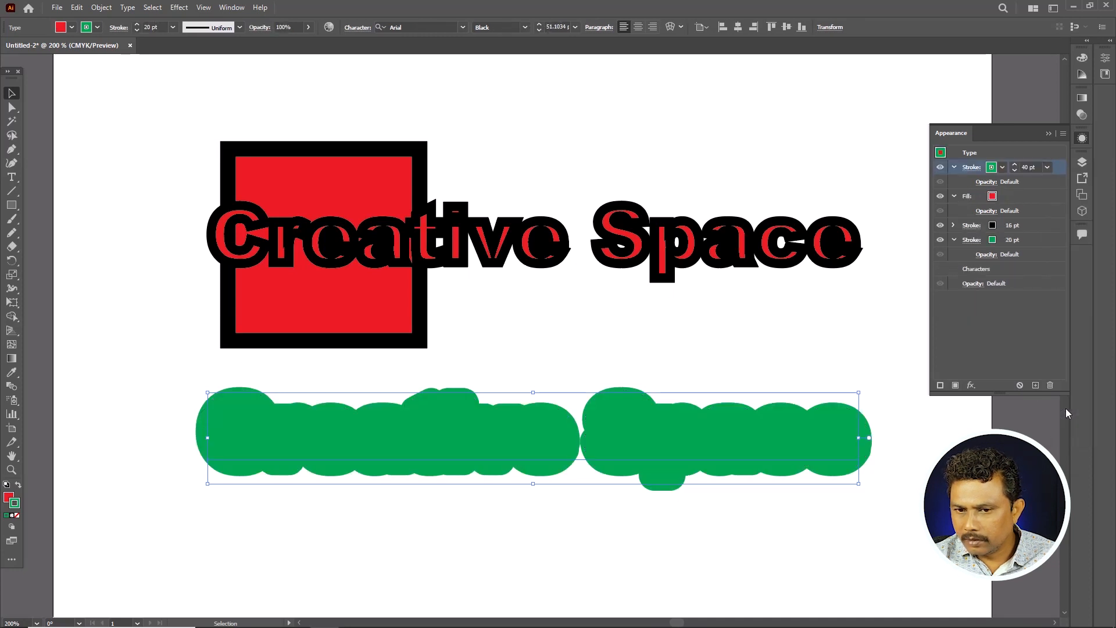
left_click(1001, 168)
left_click(940, 188)
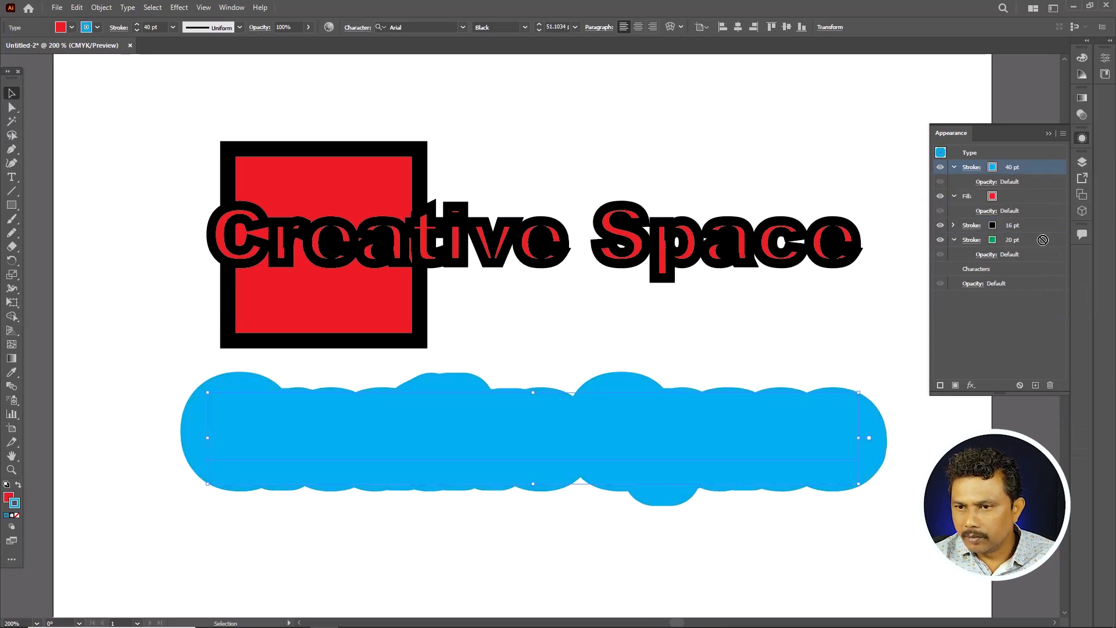
- Reorder the lower text's appearance so the blue stroke sits beneath the green one, then deselect the text and inspect the layered outlines
left_click_drag(1045, 253, 1046, 257)
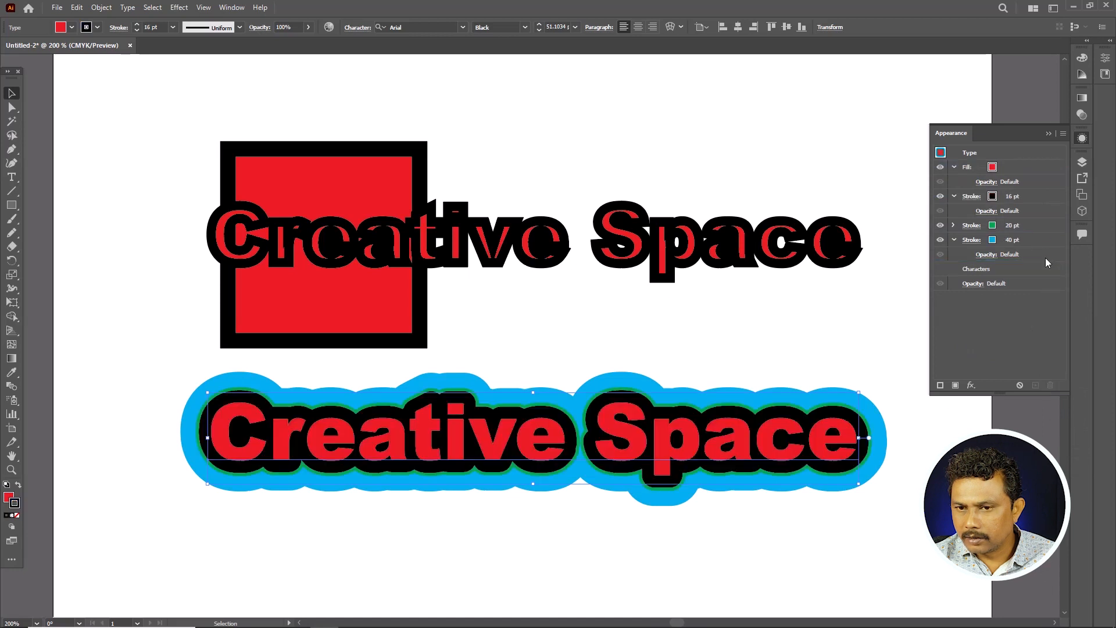
left_click(864, 510)
scroll(417, 468, "up", 2)
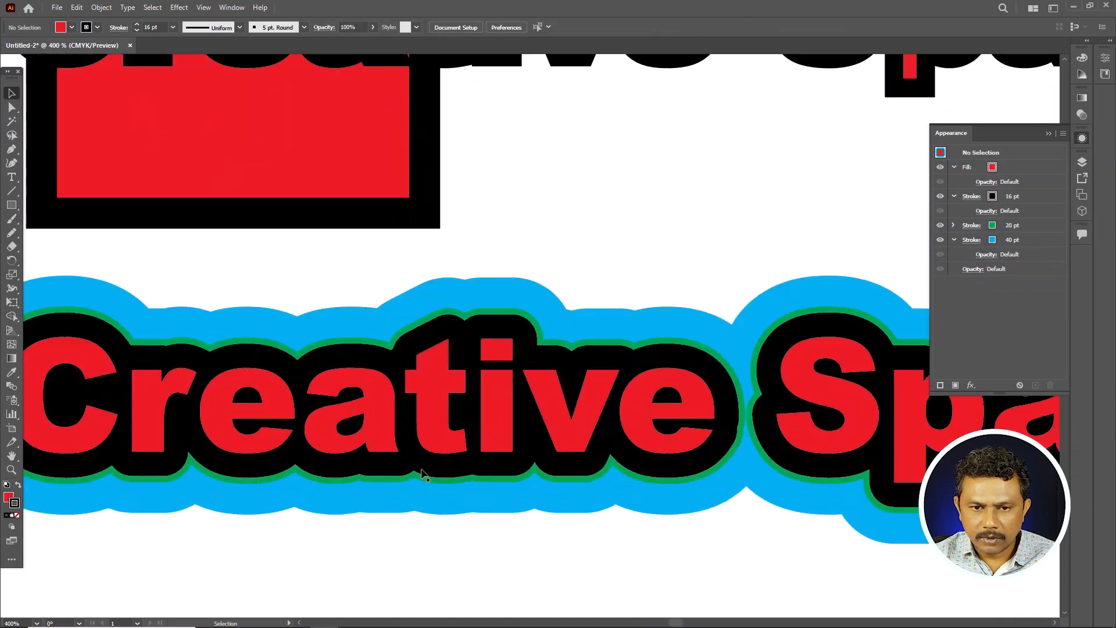
scroll(447, 468, "down", 3)
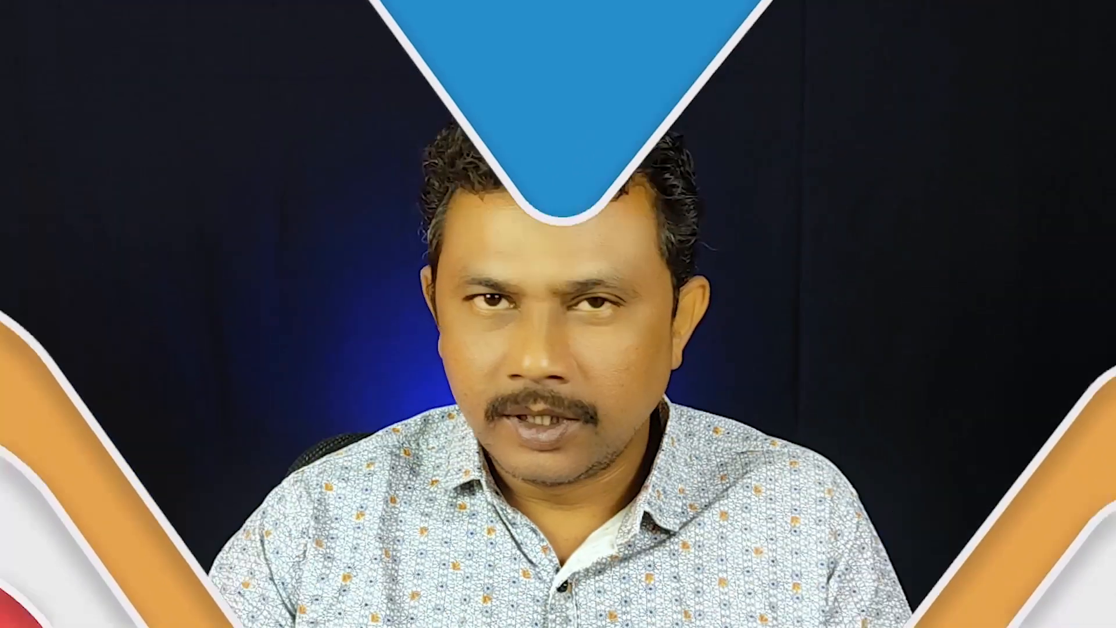